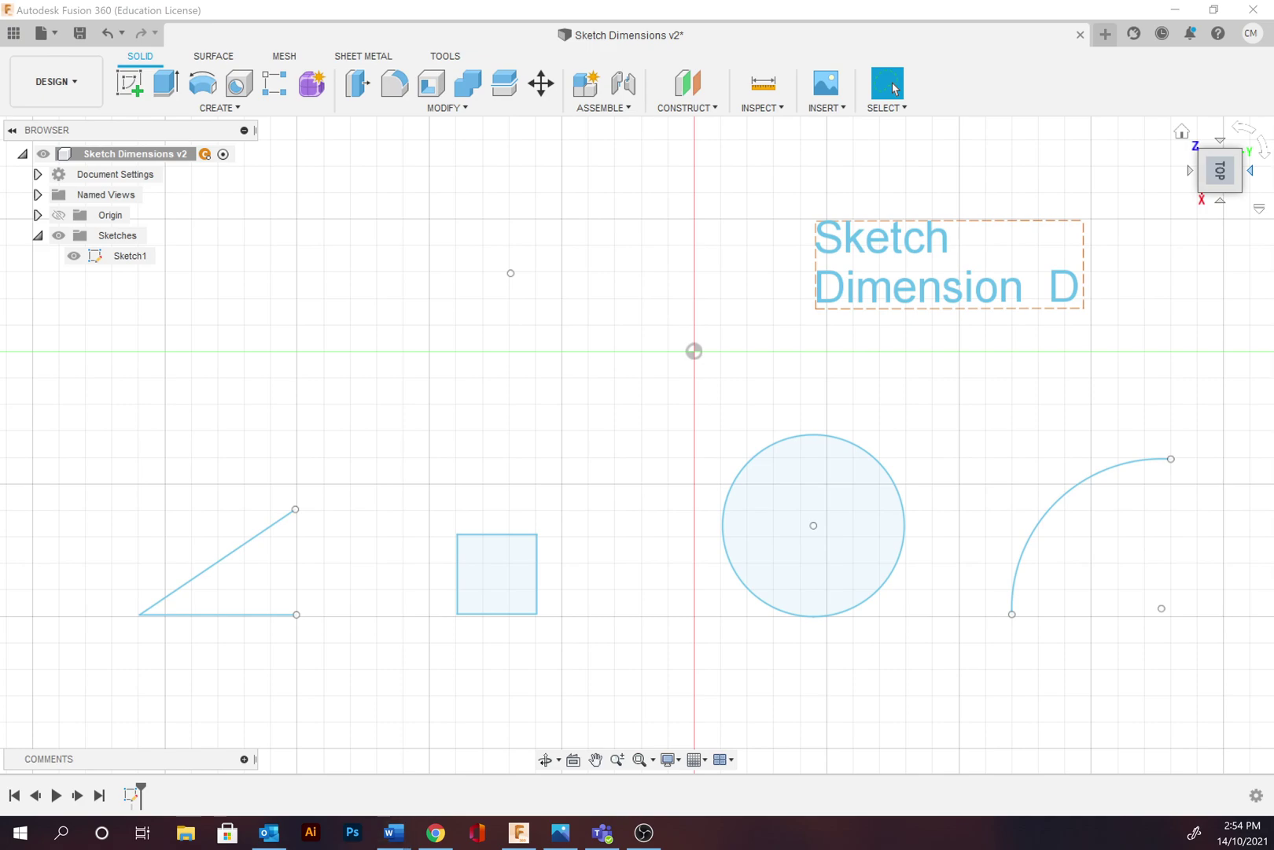
# Edit Sketch1 from the timeline and rotate the top view upright with the ViewCube arrow
pyautogui.hotkey('alt', 'Tab')
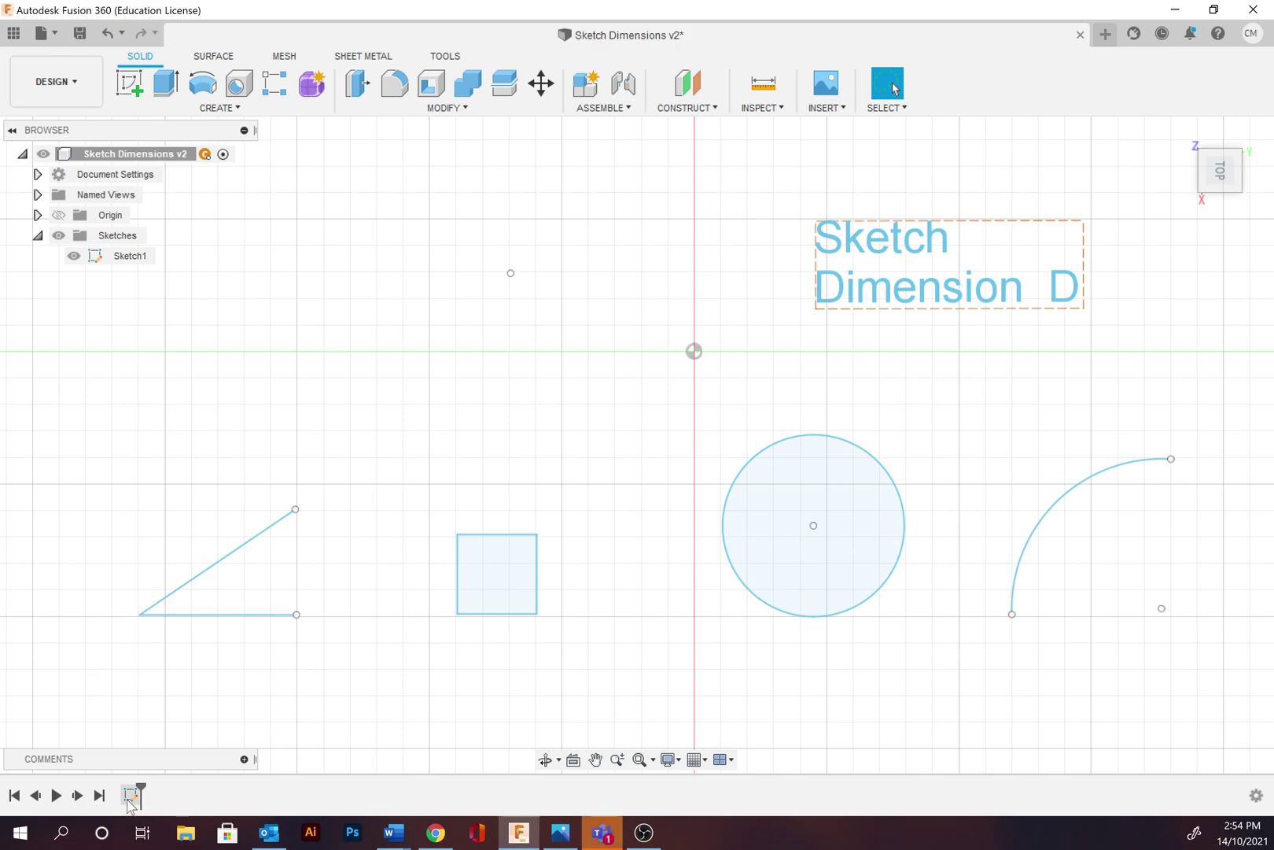
pyautogui.click(130, 798)
pyautogui.rightClick(130, 799)
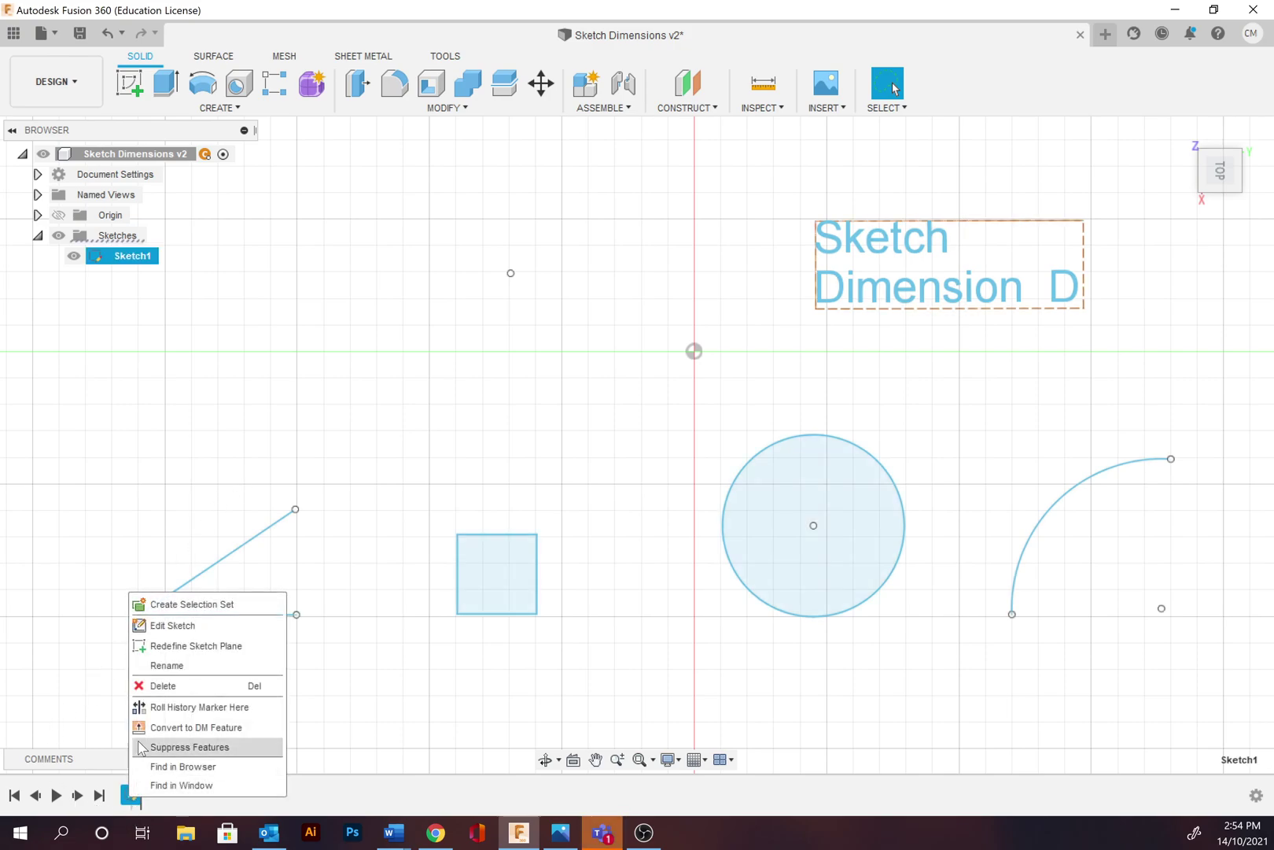
pyautogui.click(146, 622)
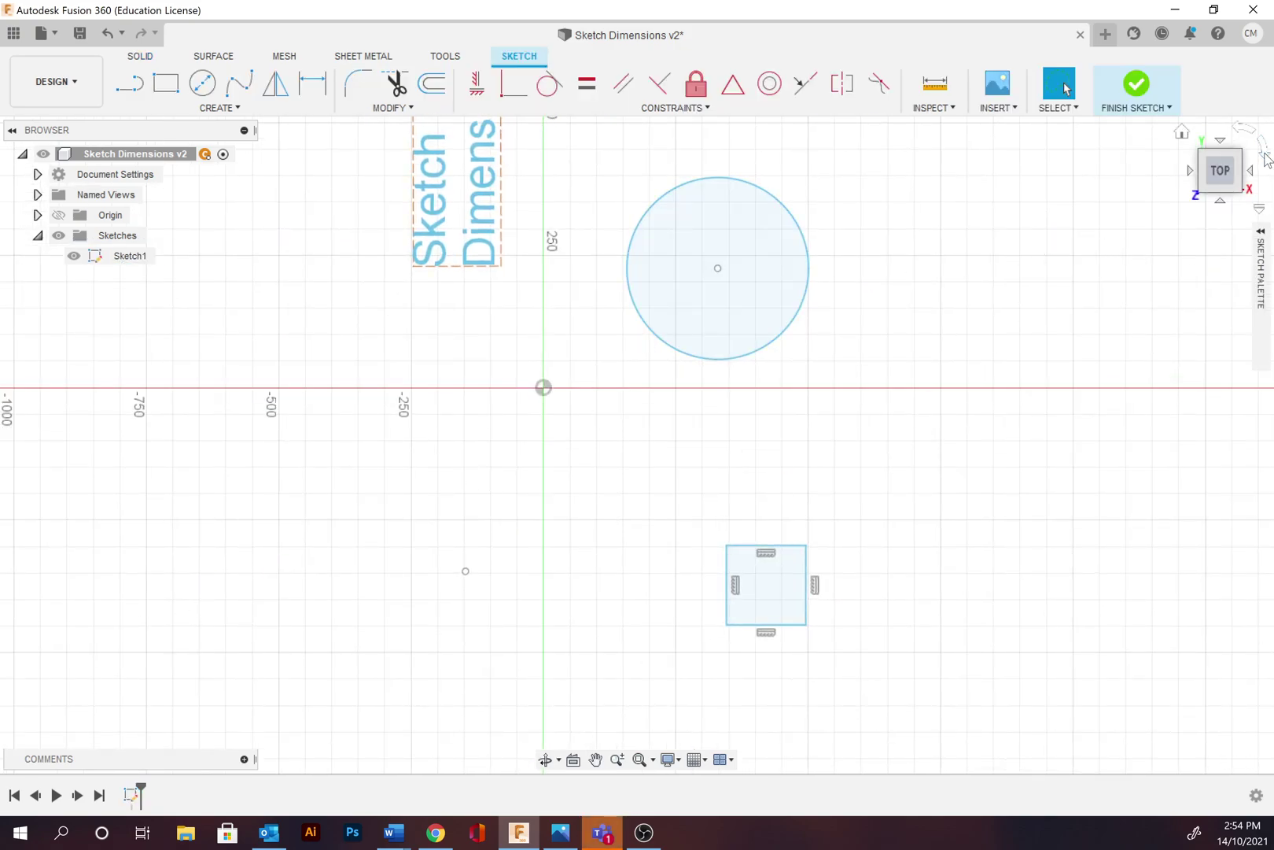
pyautogui.click(1265, 147)
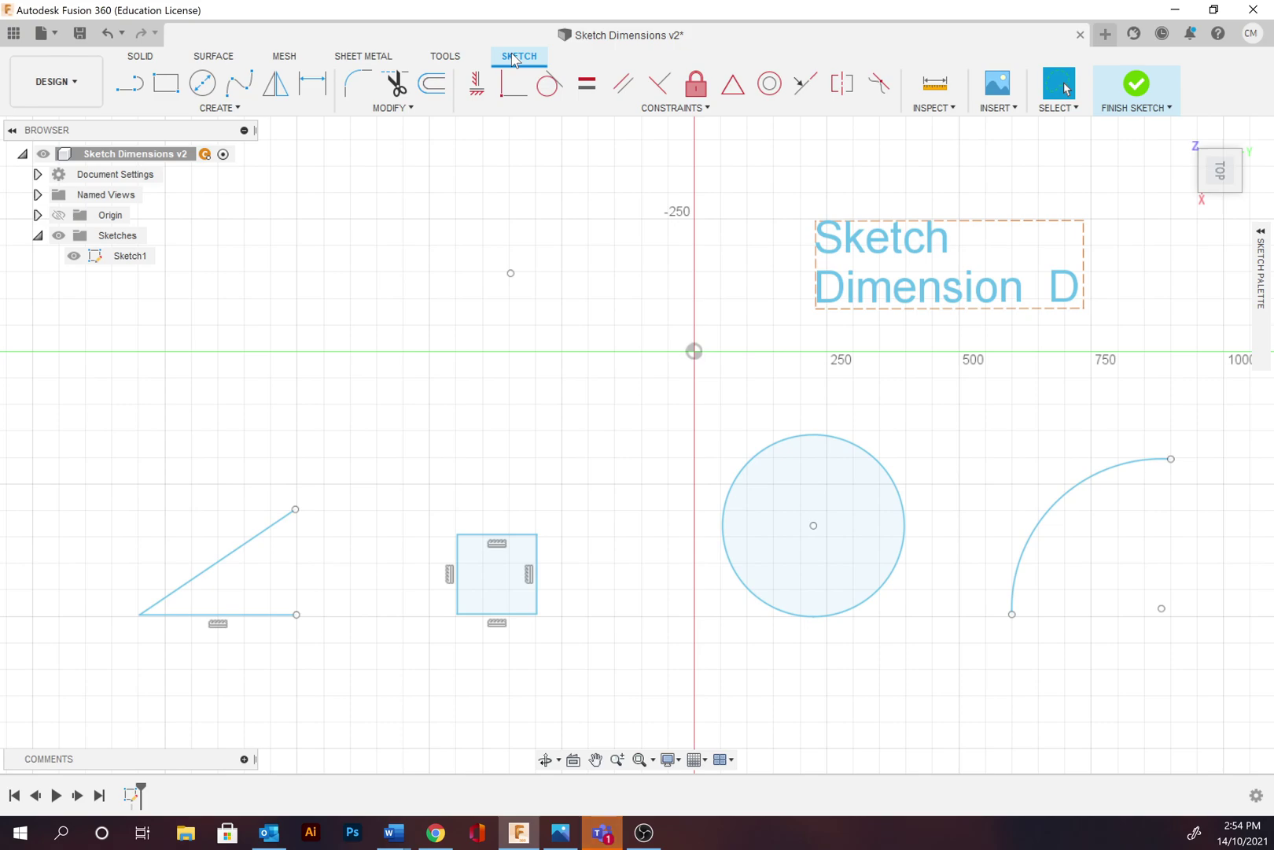
pyautogui.click(512, 276)
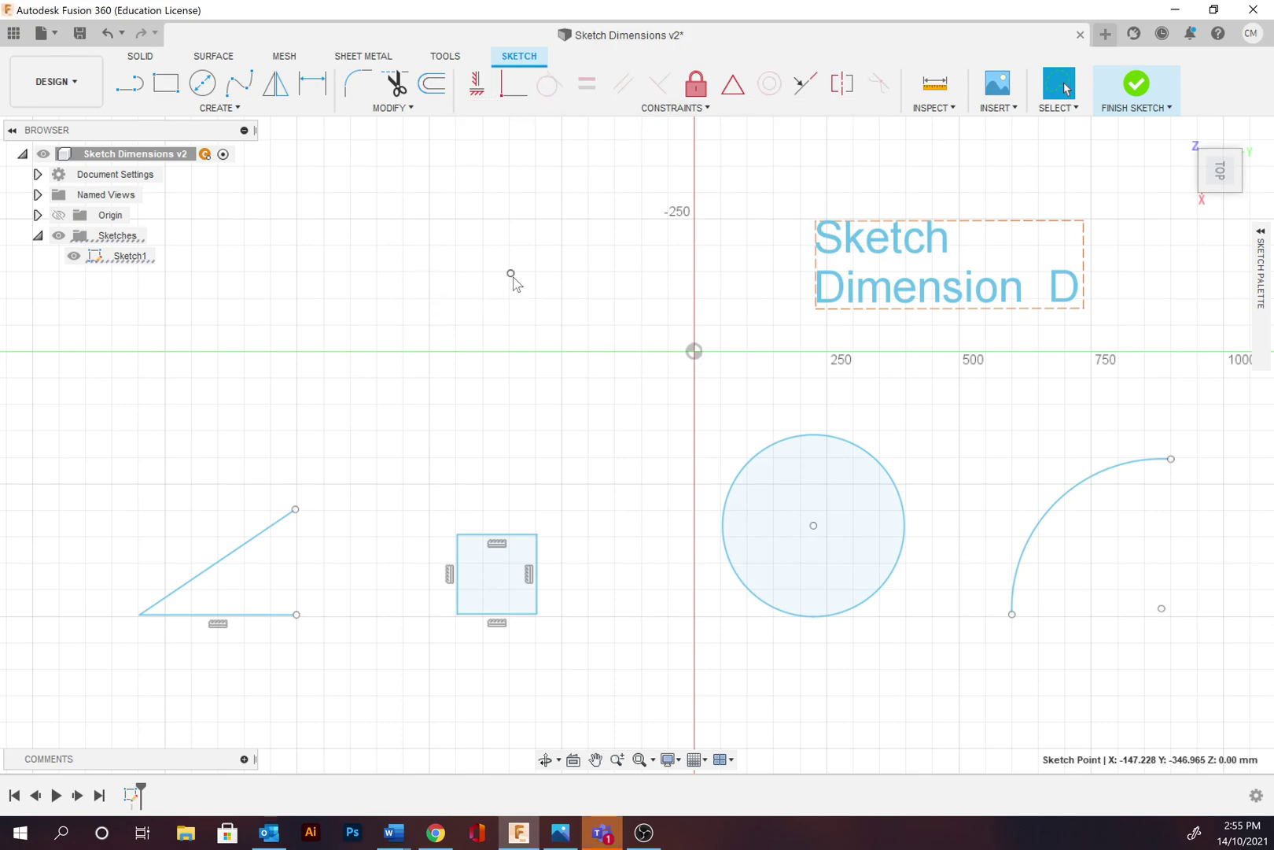
pyautogui.click(270, 532)
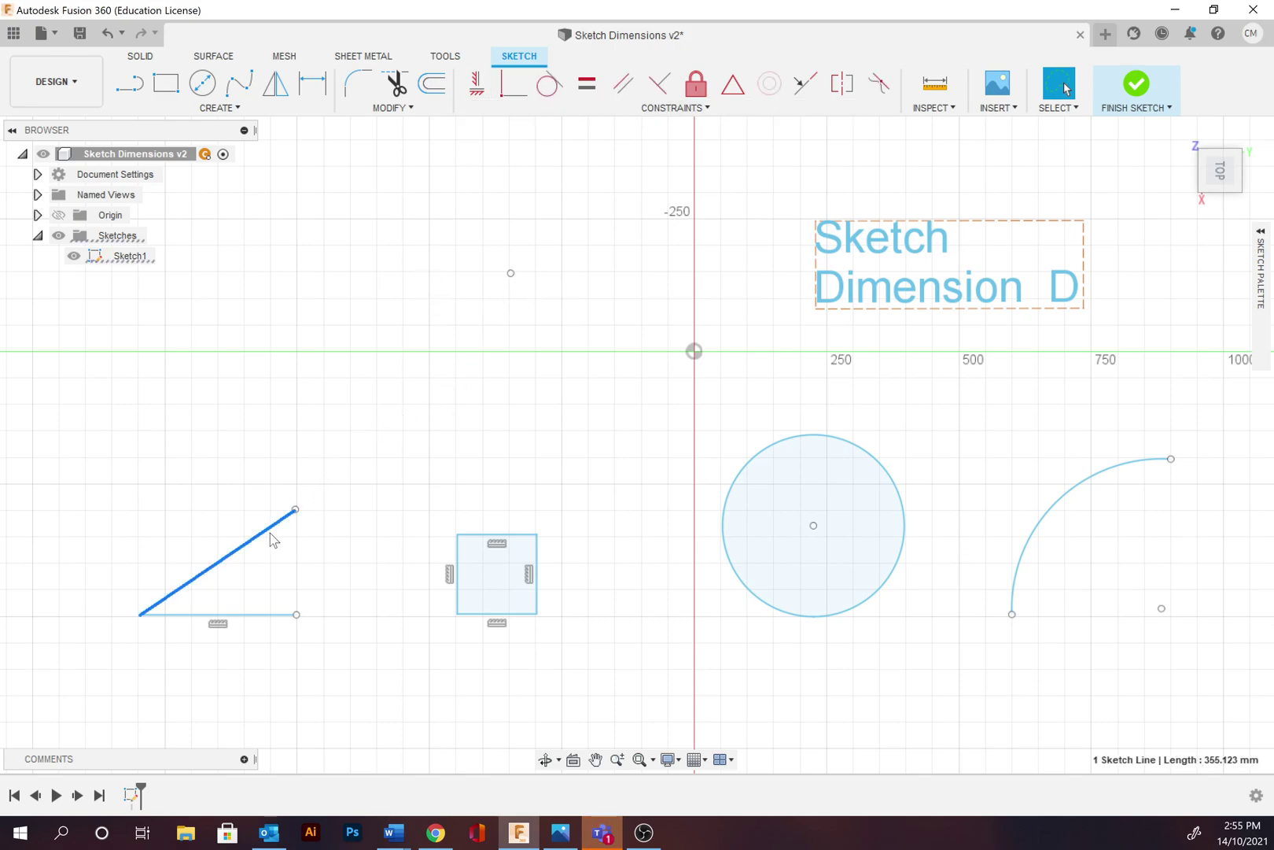
pyautogui.doubleClick(467, 539)
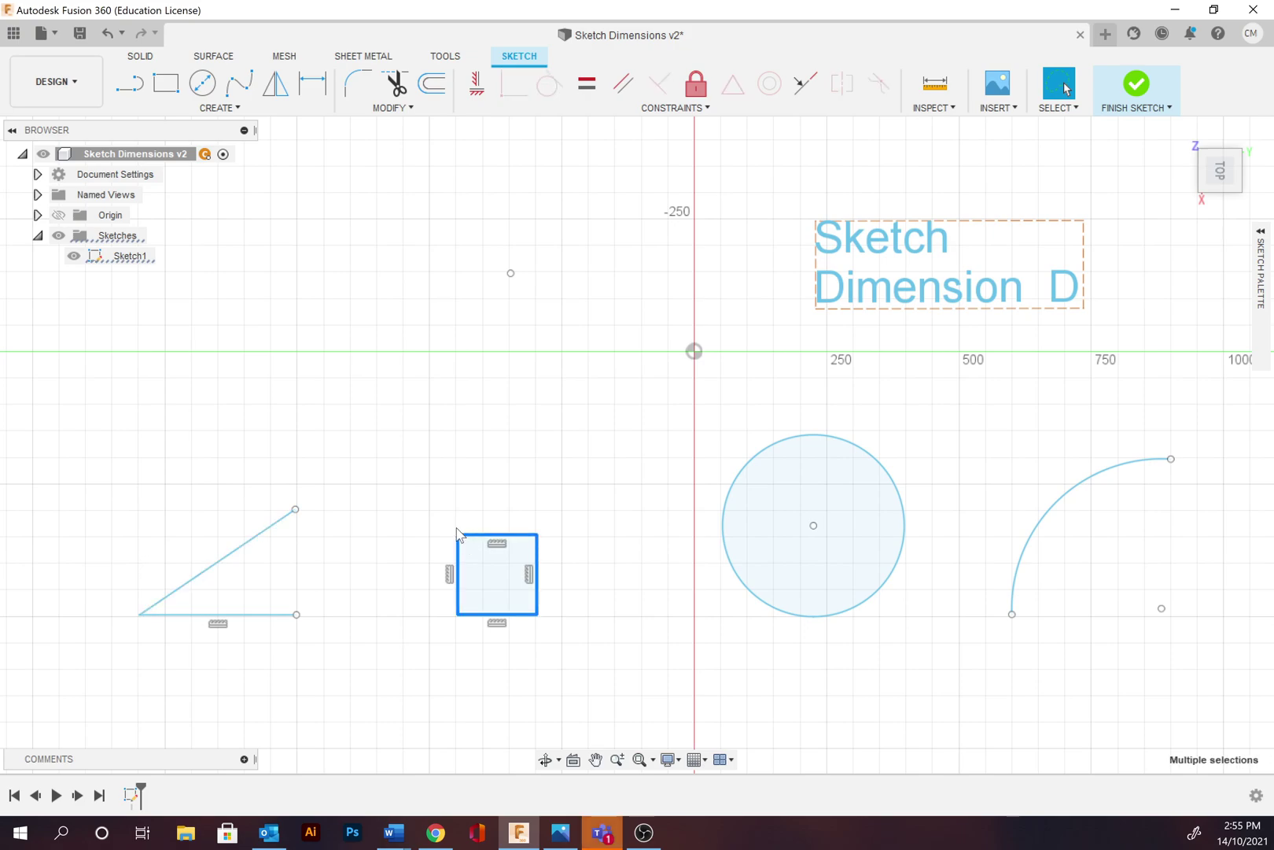
pyautogui.click(228, 109)
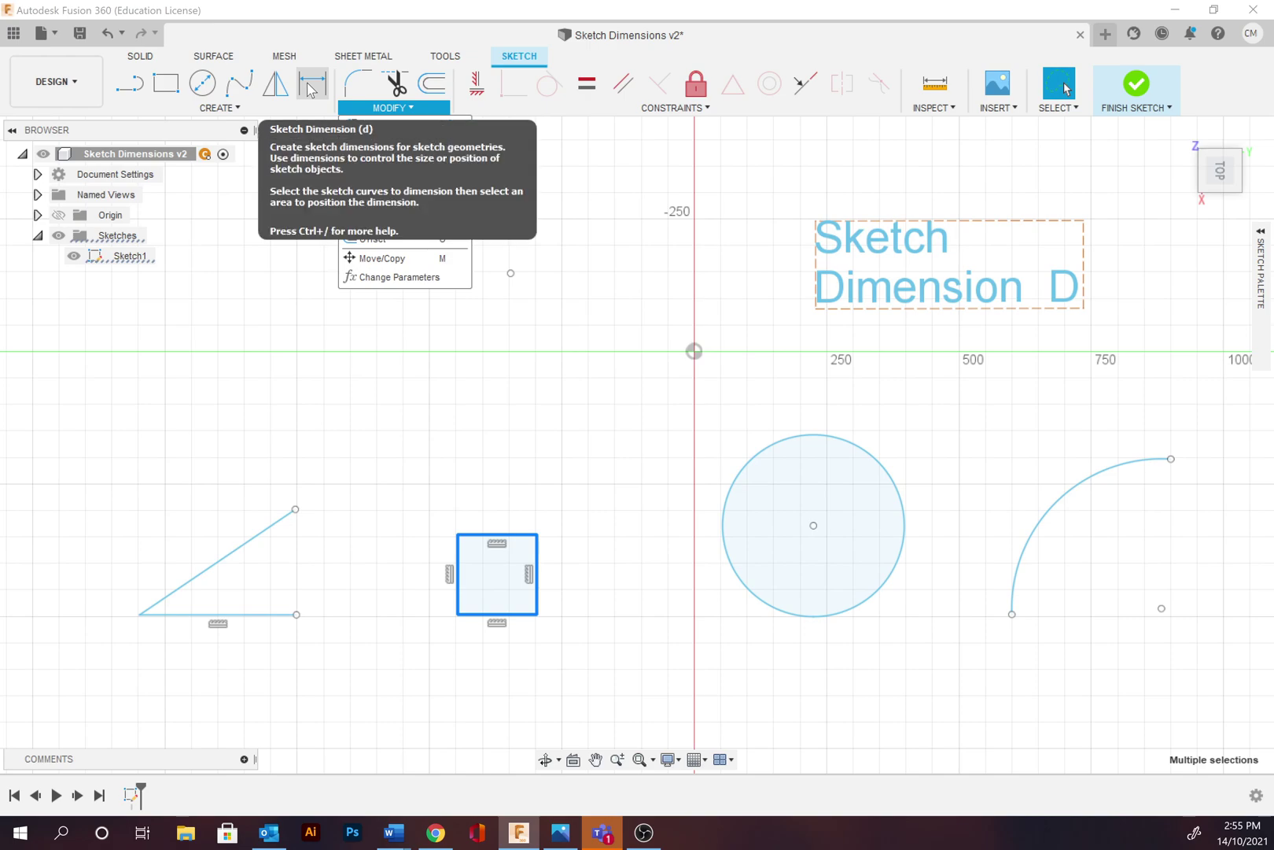
pyautogui.moveTo(220, 108)
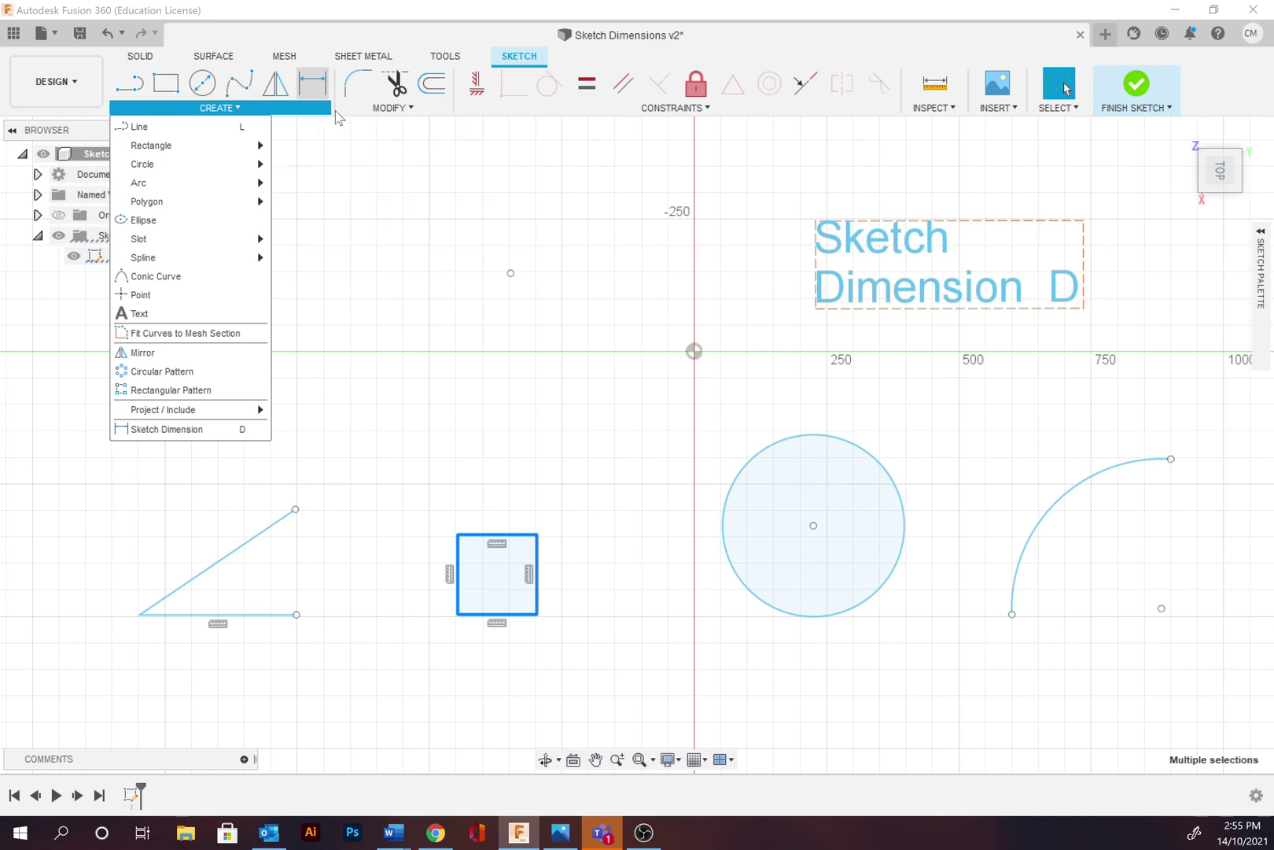
pyautogui.click(180, 429)
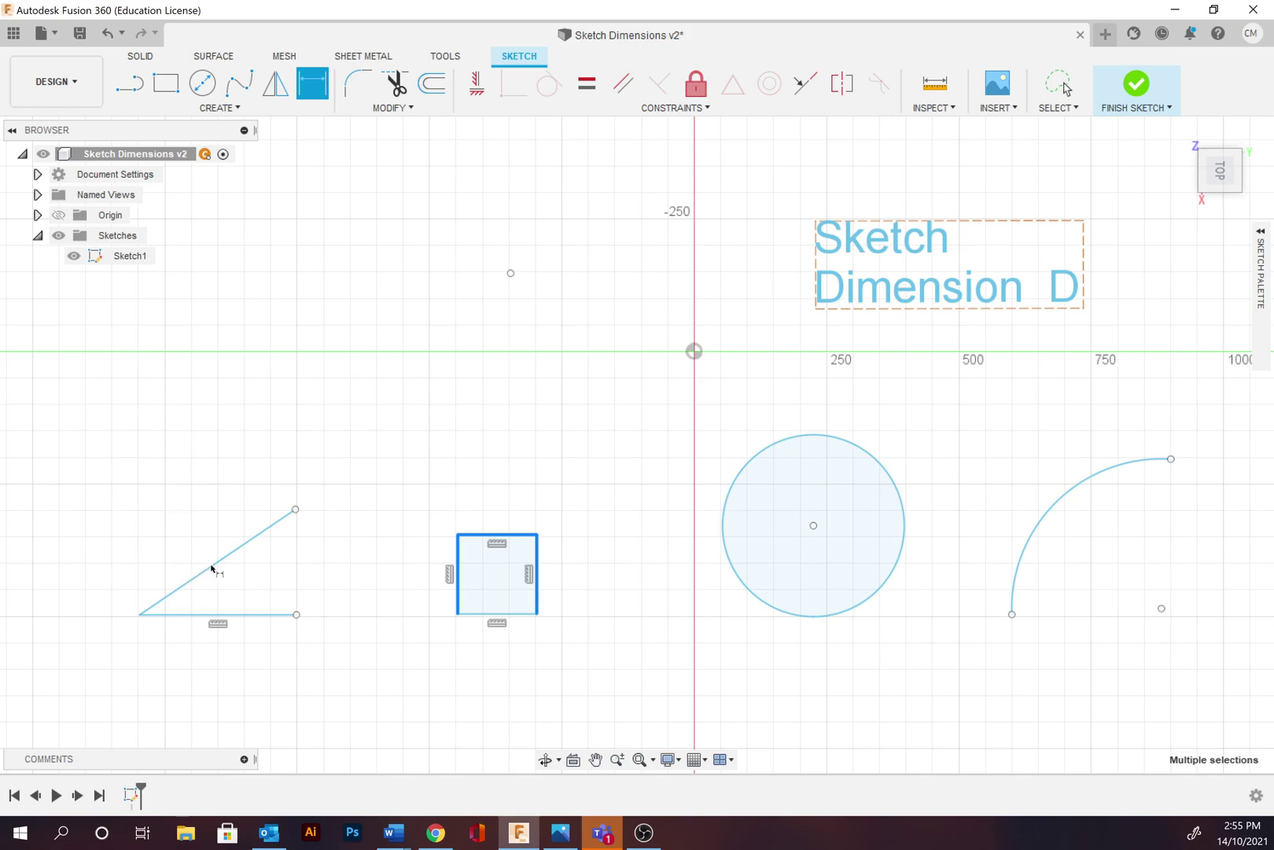
pyautogui.click(1059, 83)
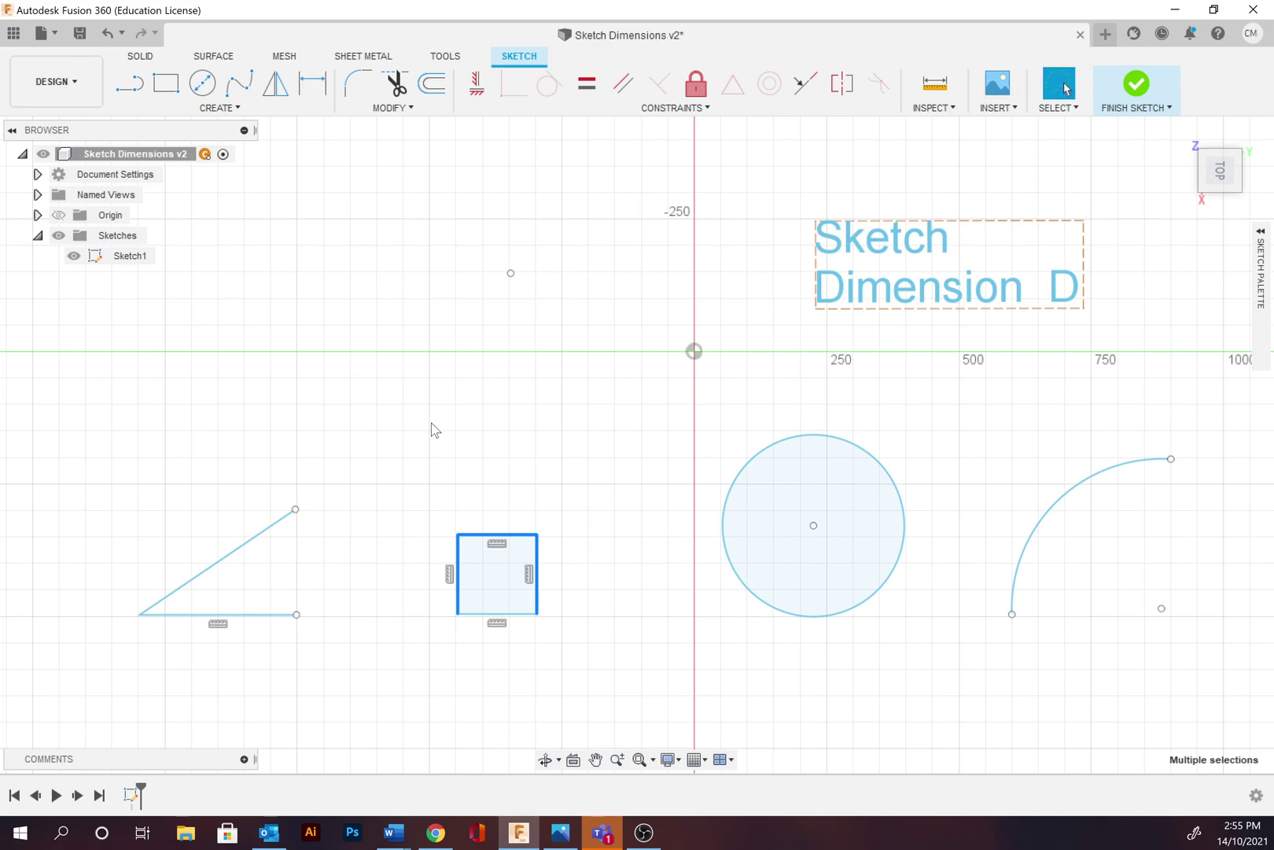
# Dimension the triangle's left side with a 200 mm vertical height
pyautogui.click(322, 484)
pyautogui.click(321, 83)
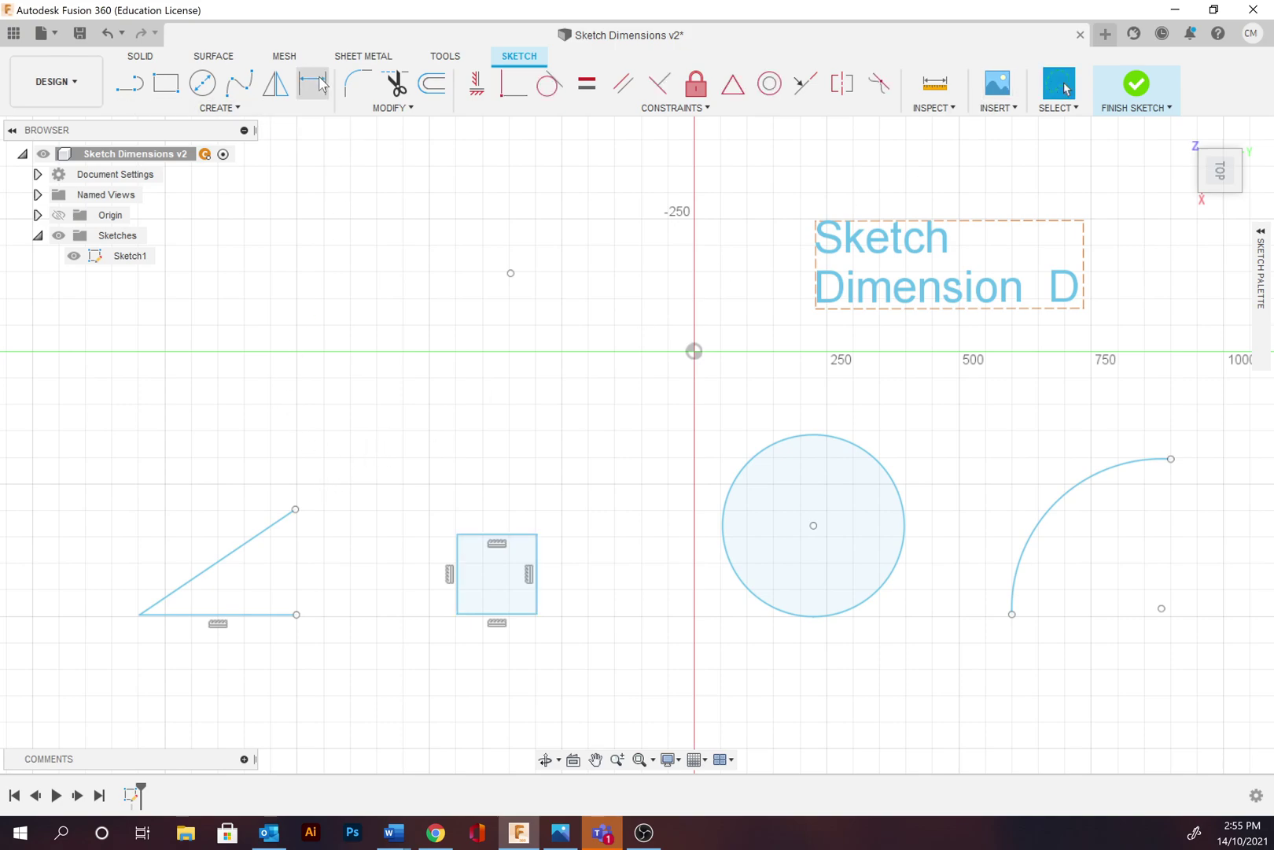
pyautogui.click(321, 82)
pyautogui.click(269, 529)
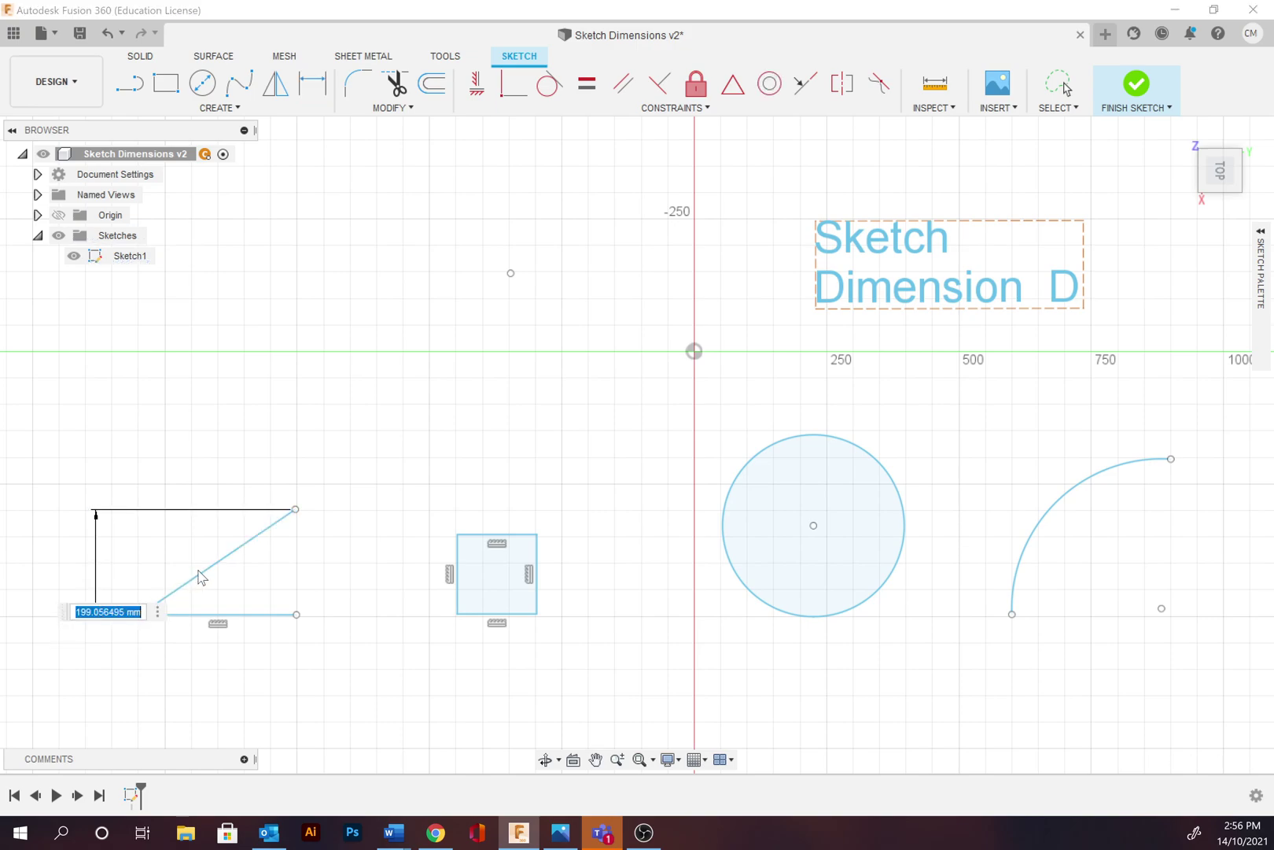
pyautogui.write('200')
pyautogui.press('Return')
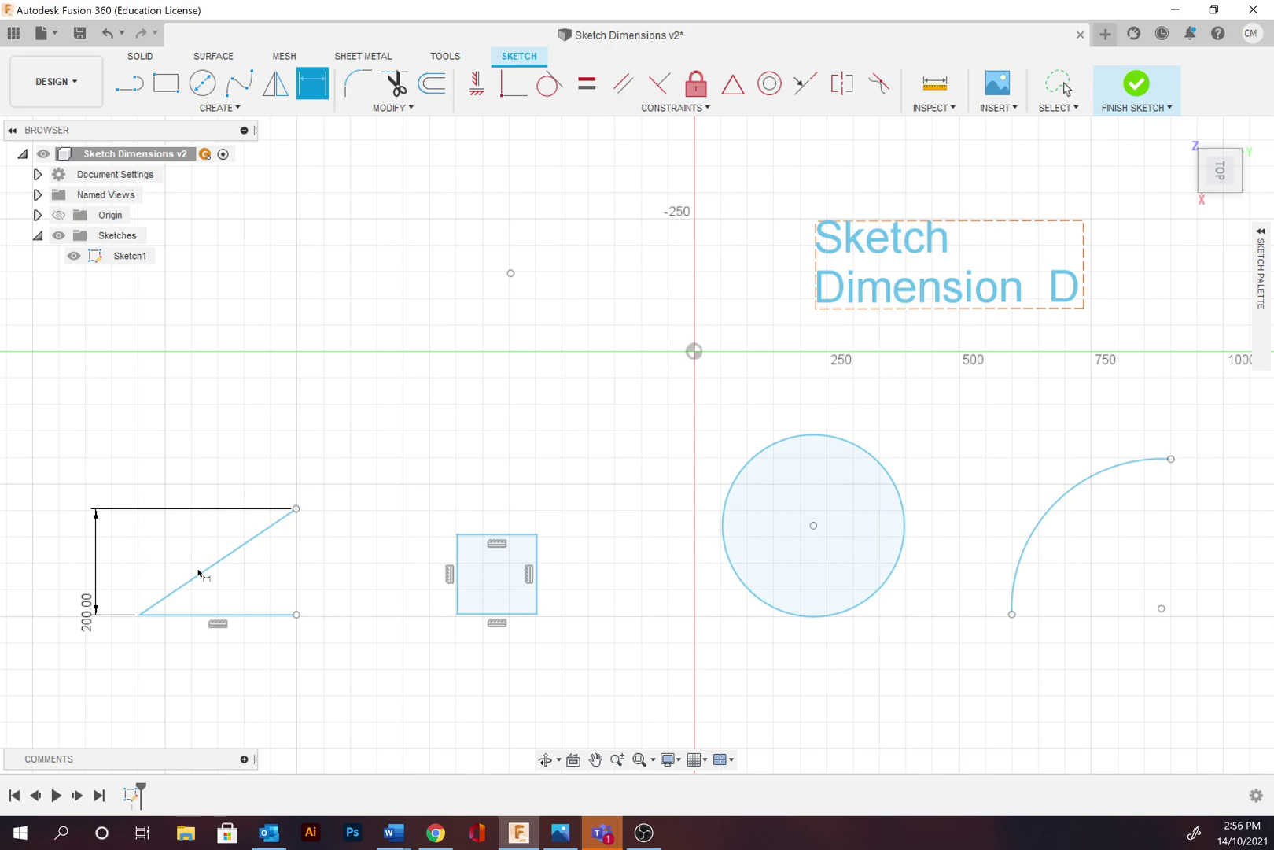
# Dimension the square's bottom edge and left edge at 150 mm each
pyautogui.click(489, 621)
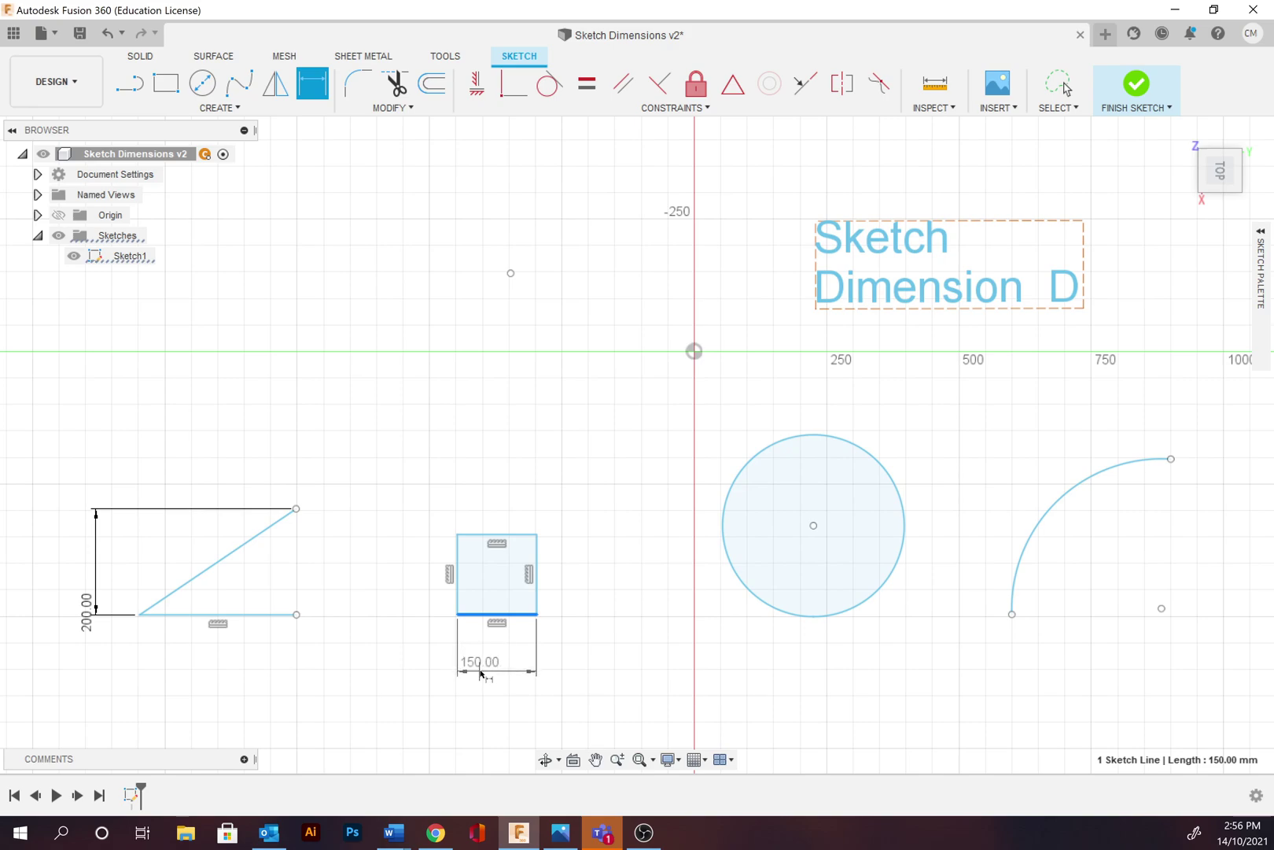
pyautogui.click(480, 673)
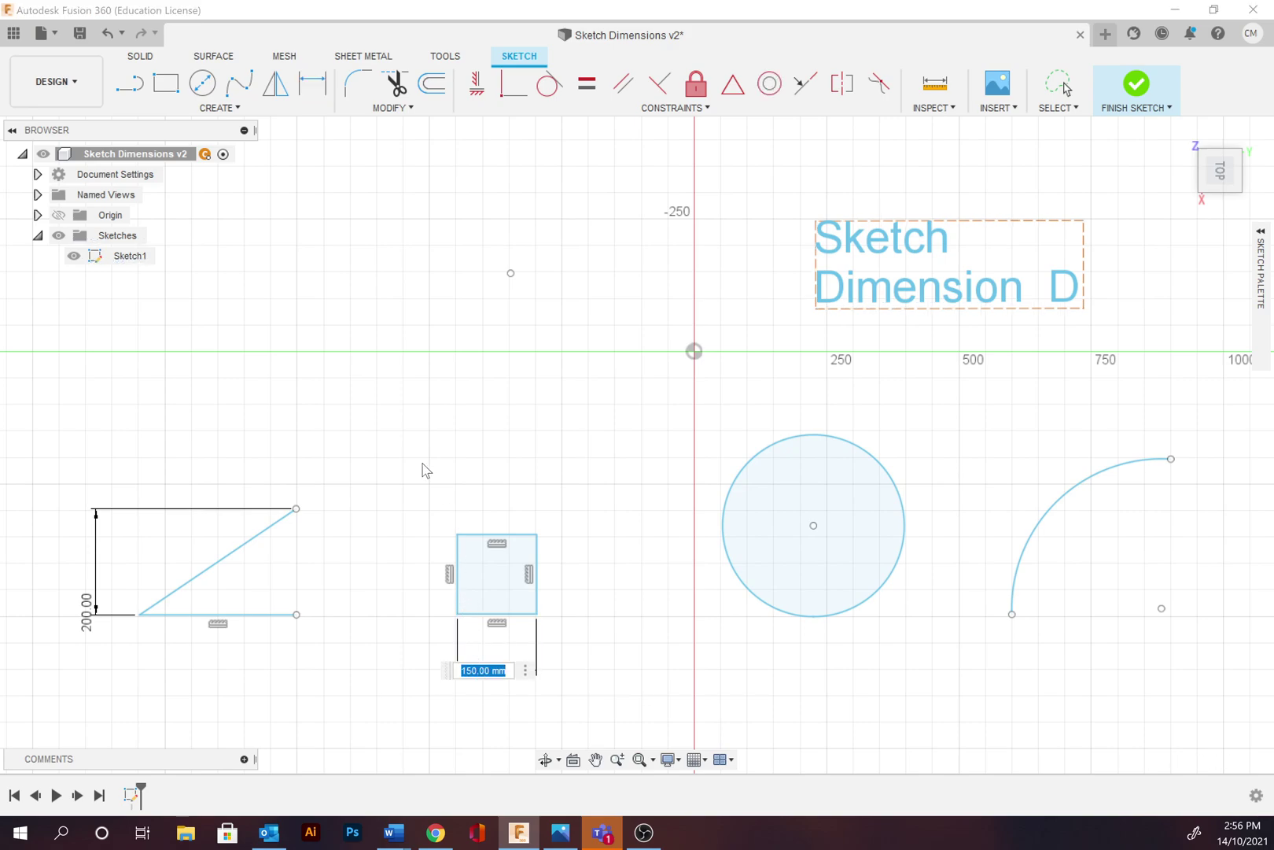
pyautogui.write('d')
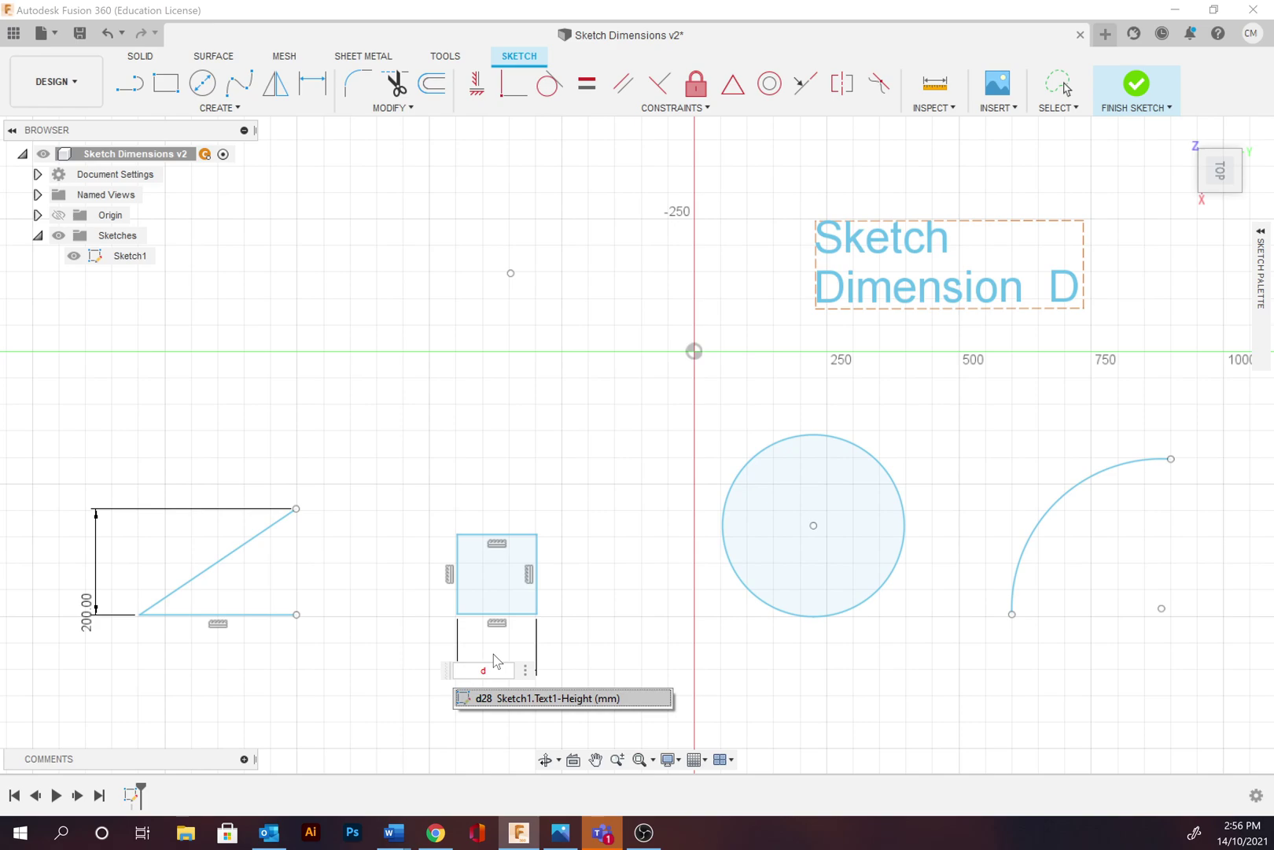
pyautogui.press('Return')
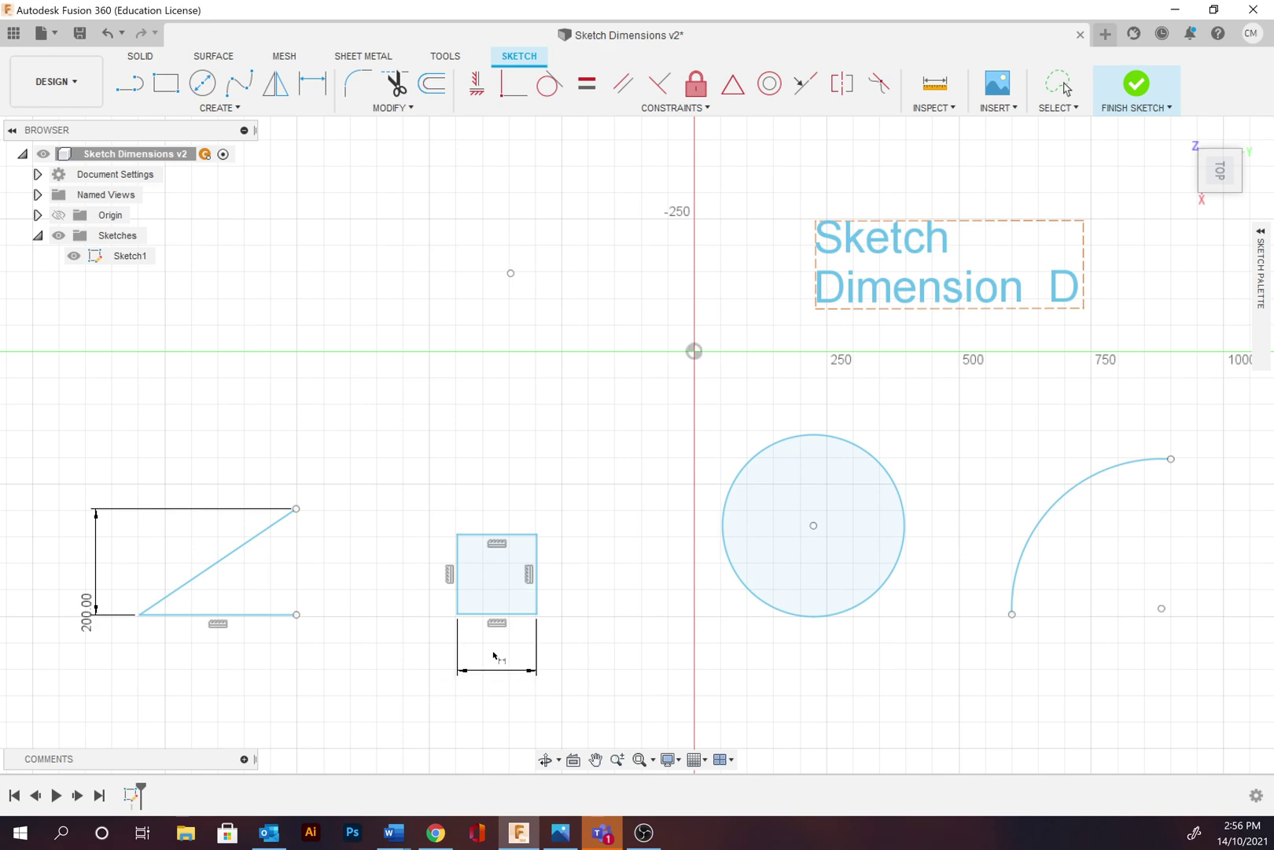
pyautogui.click(457, 592)
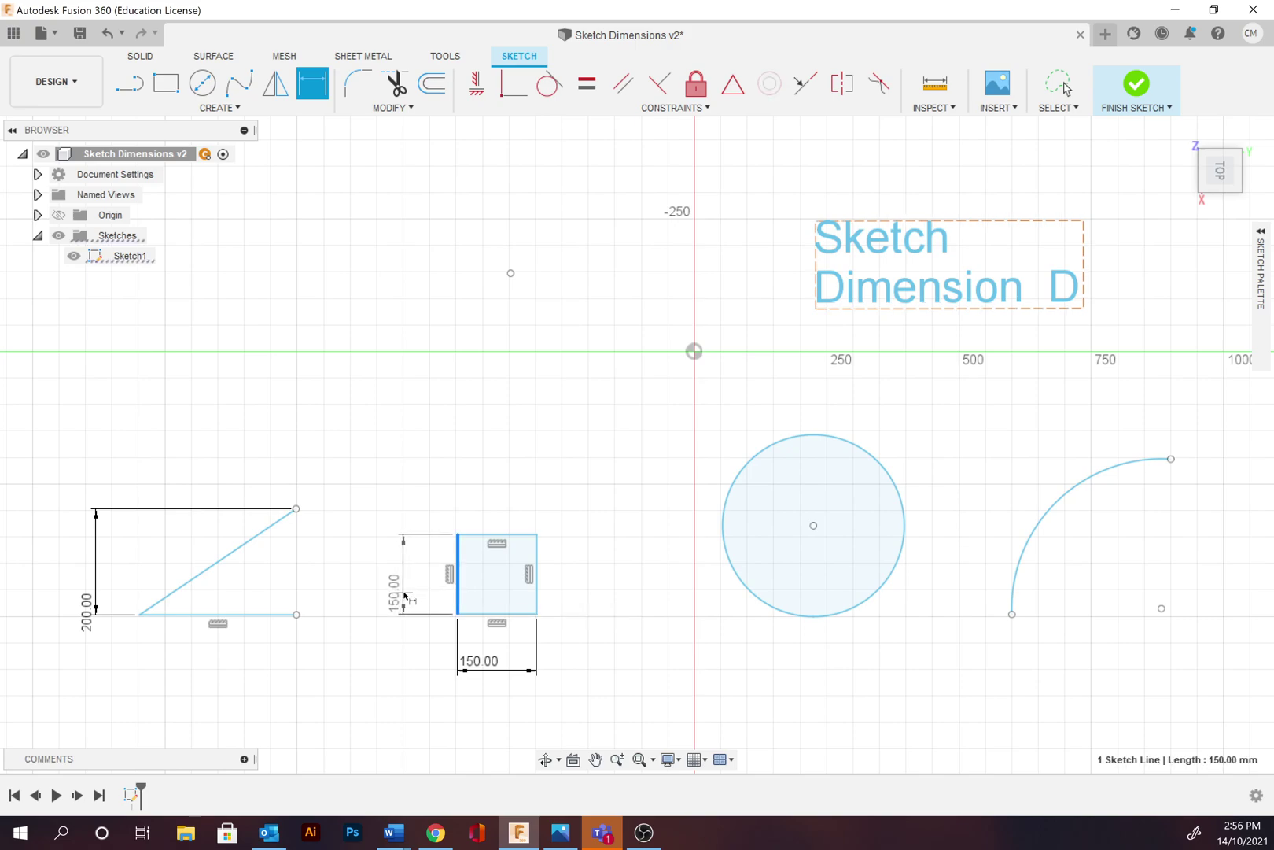
pyautogui.click(403, 595)
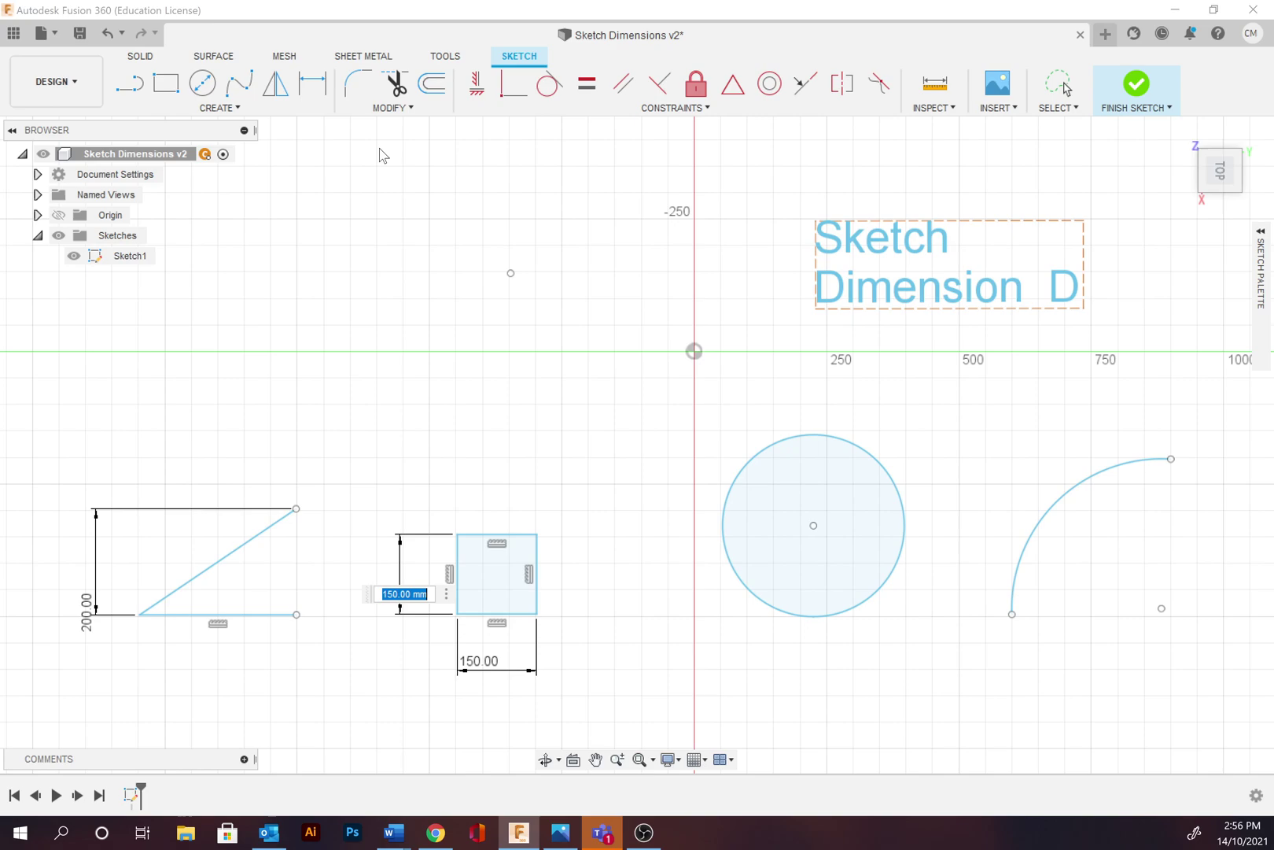
# Accept the square's 150 mm height and give the circle a 340 mm diameter
pyautogui.click(321, 96)
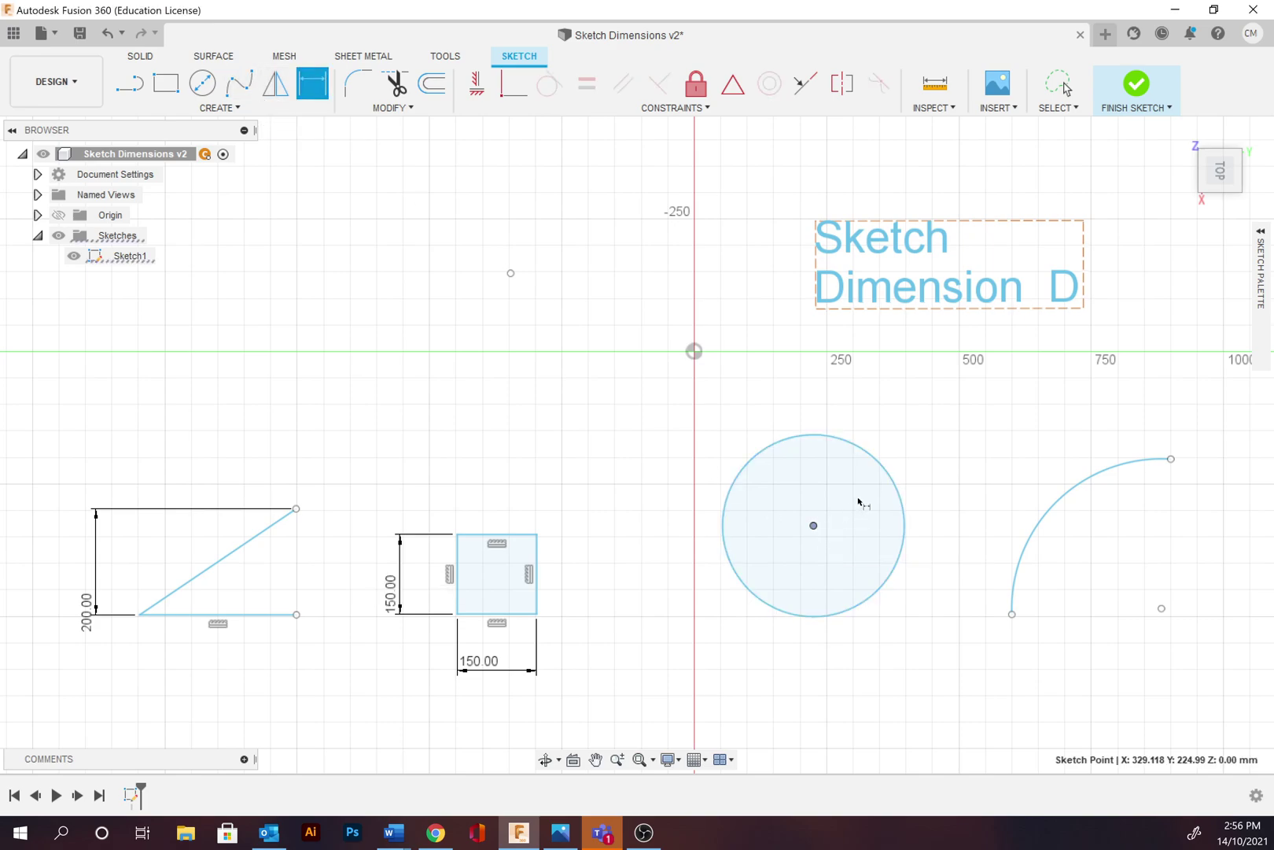
pyautogui.click(875, 460)
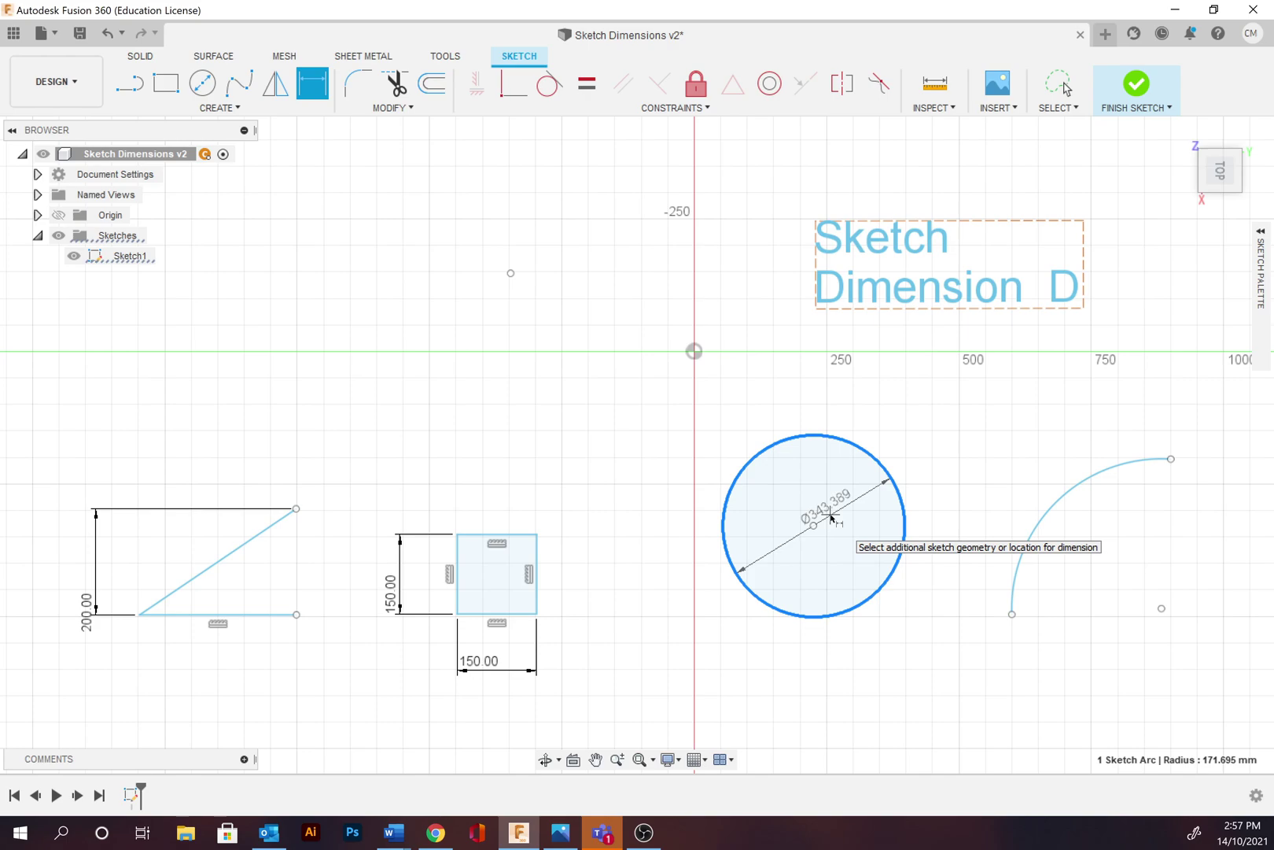
pyautogui.click(832, 517)
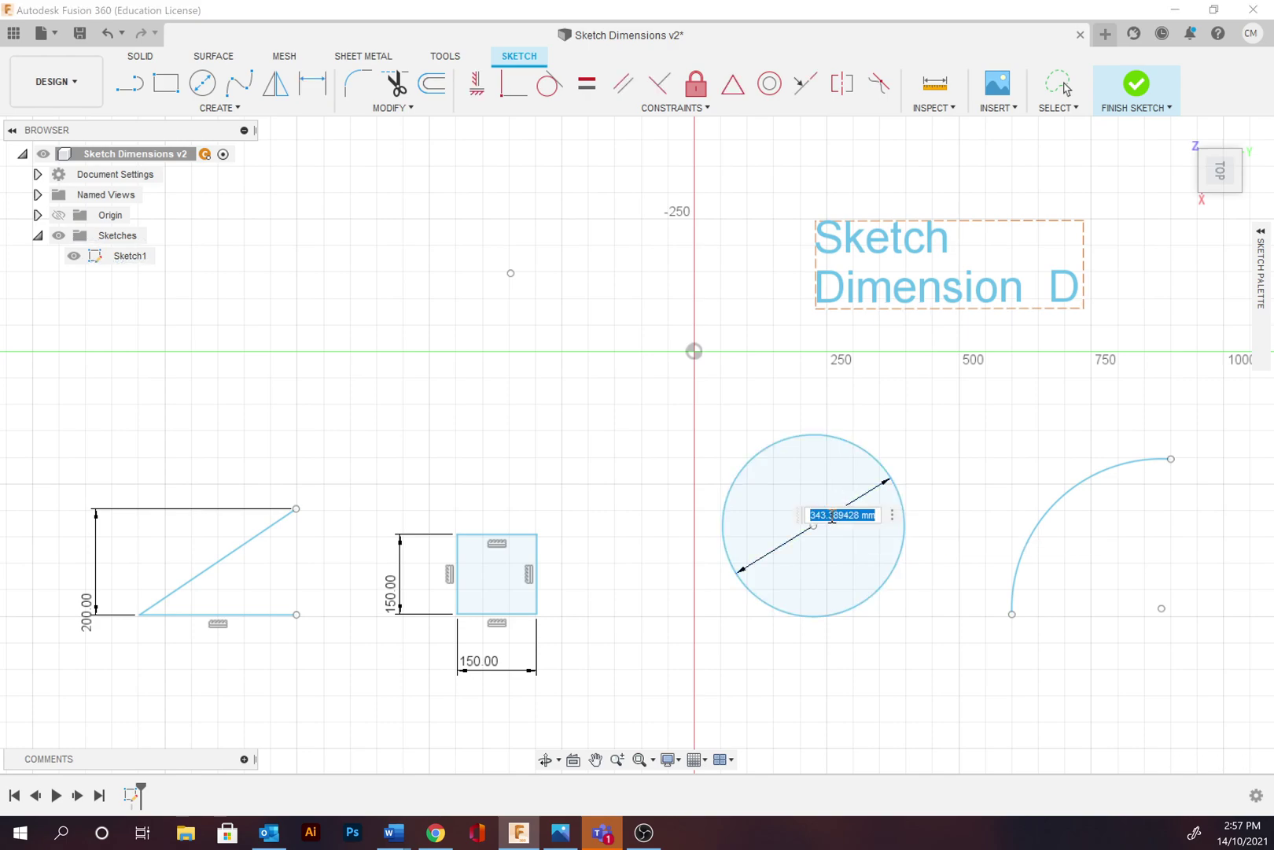
pyautogui.write('340')
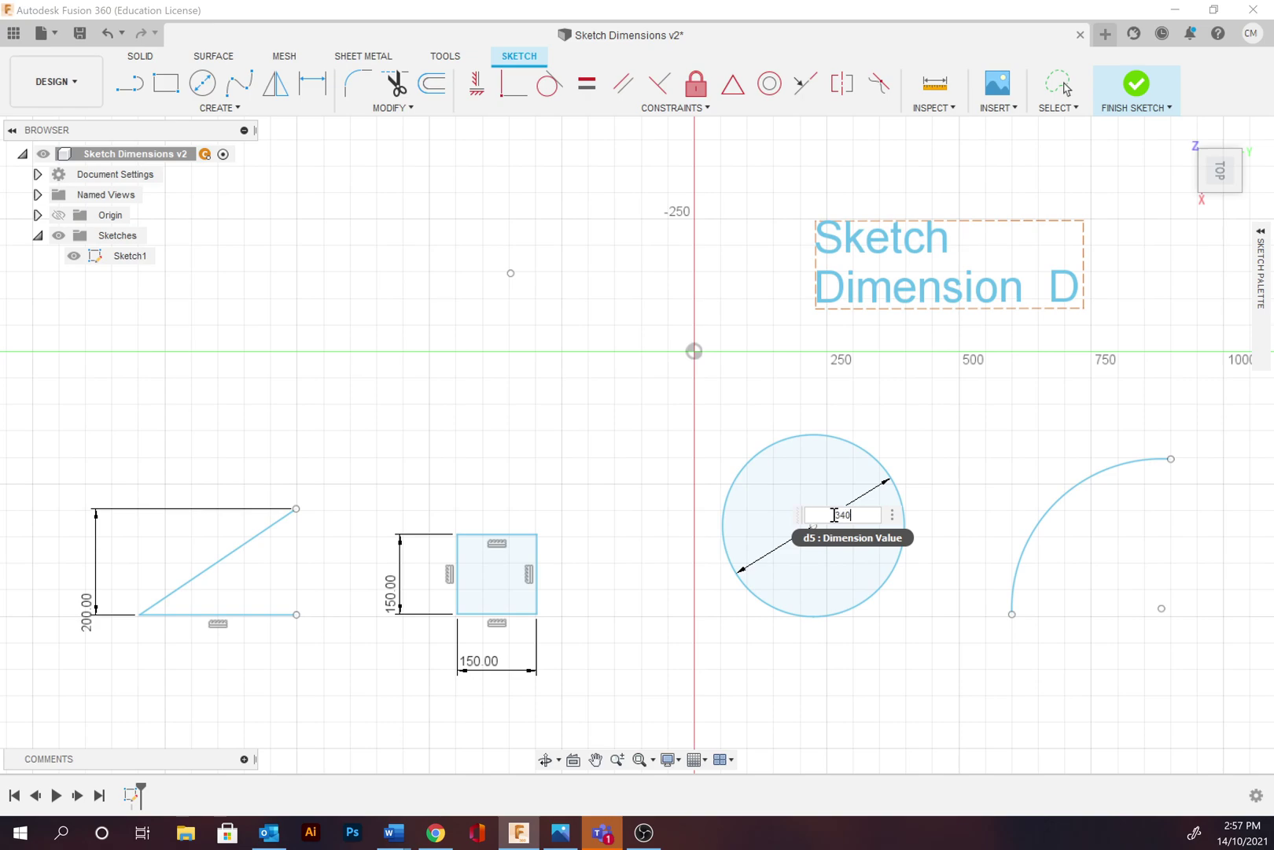
pyautogui.press('Return')
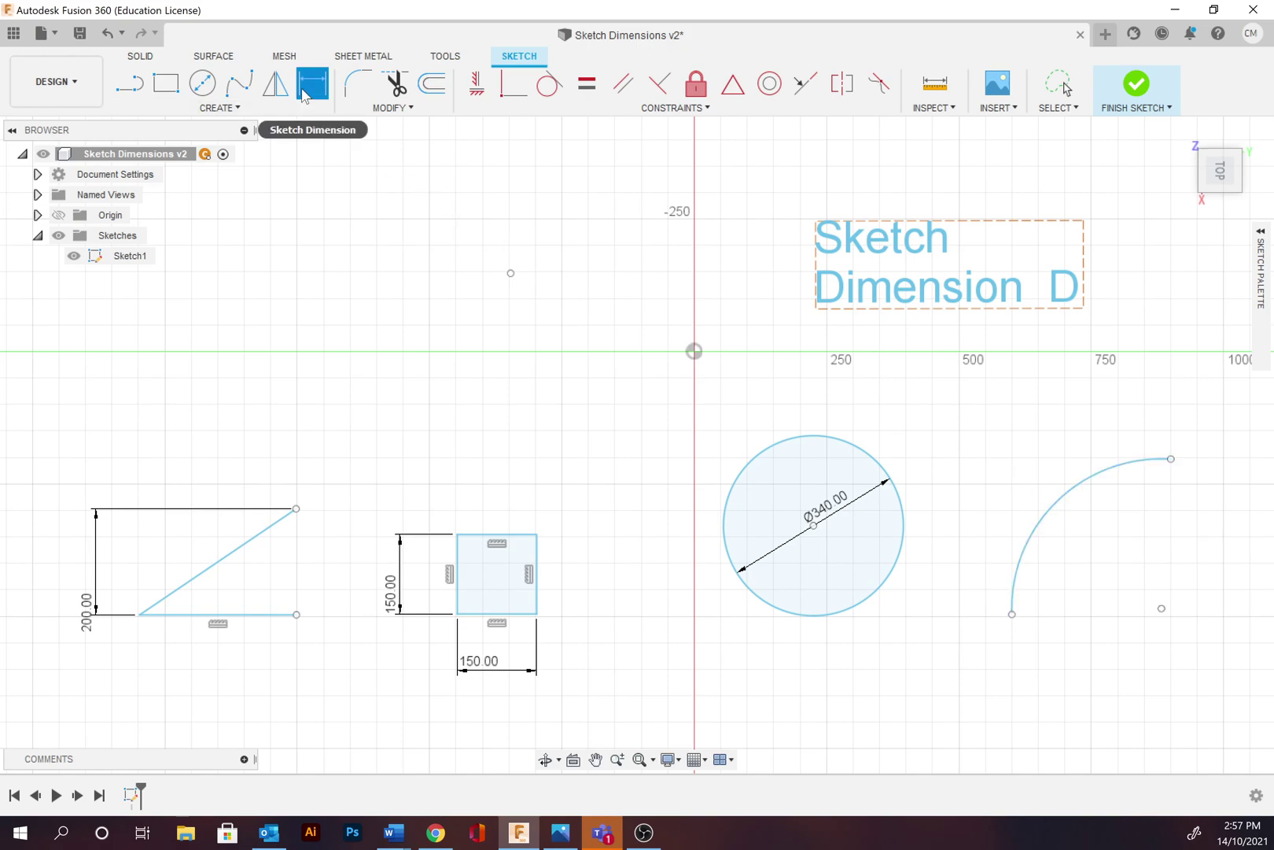
# Place a 280 mm radius dimension on the arc
pyautogui.click(1072, 488)
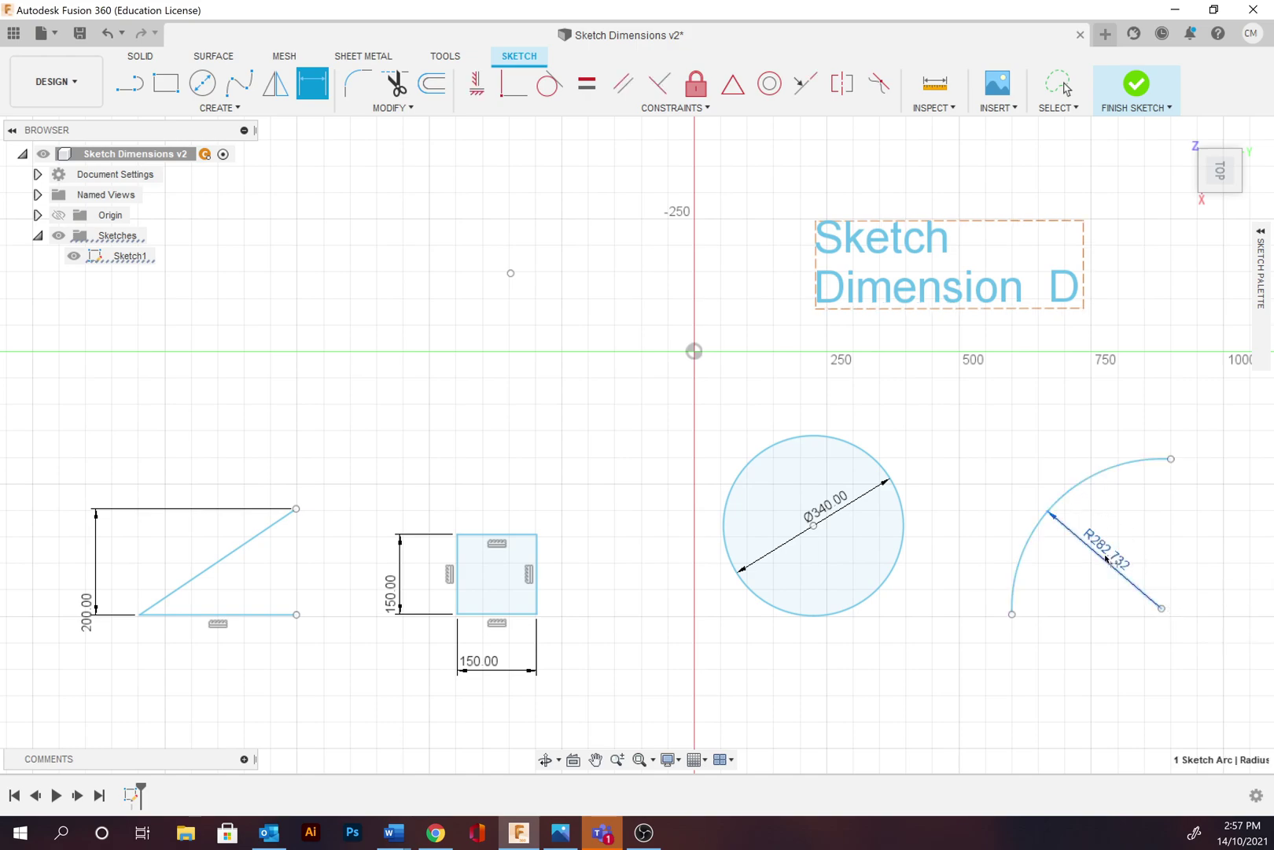
pyautogui.click(1100, 557)
pyautogui.write('280')
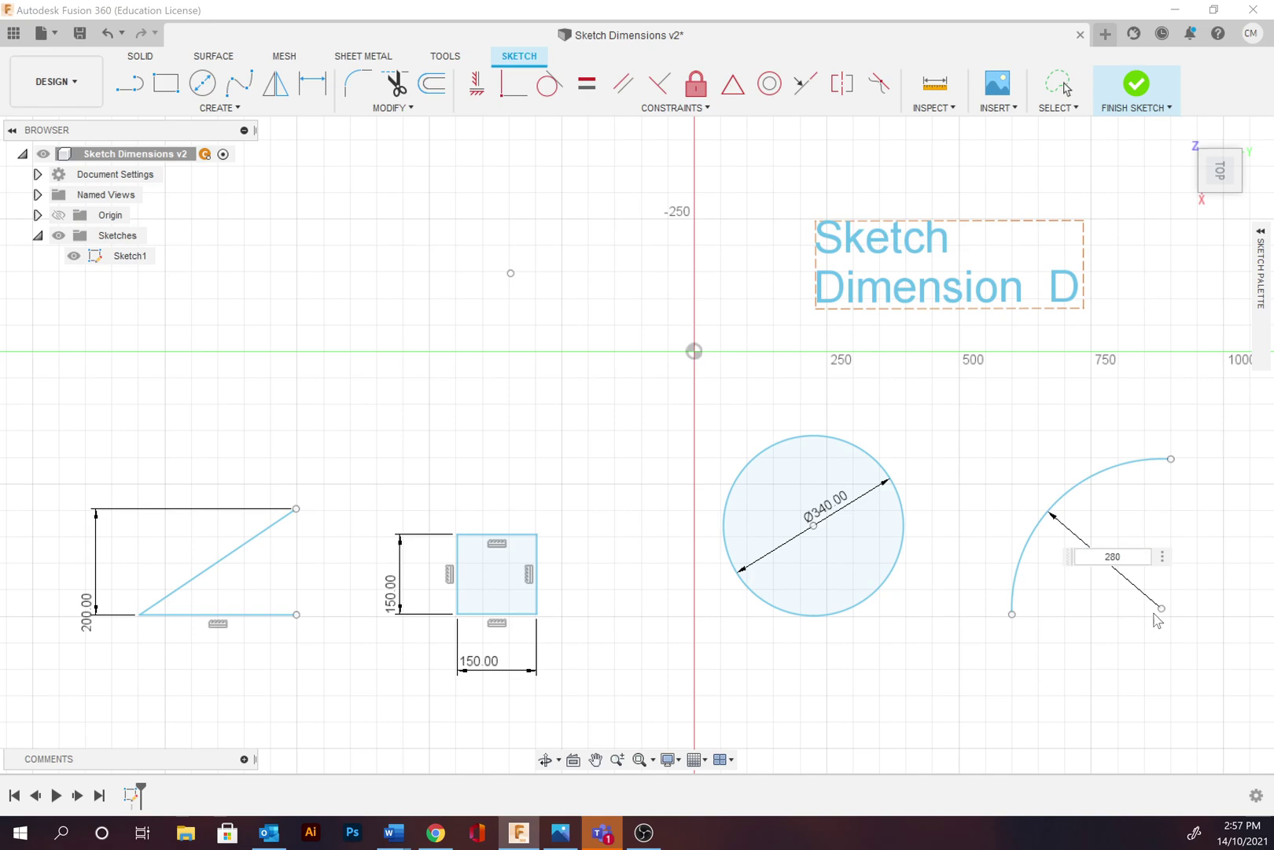
pyautogui.press('Return')
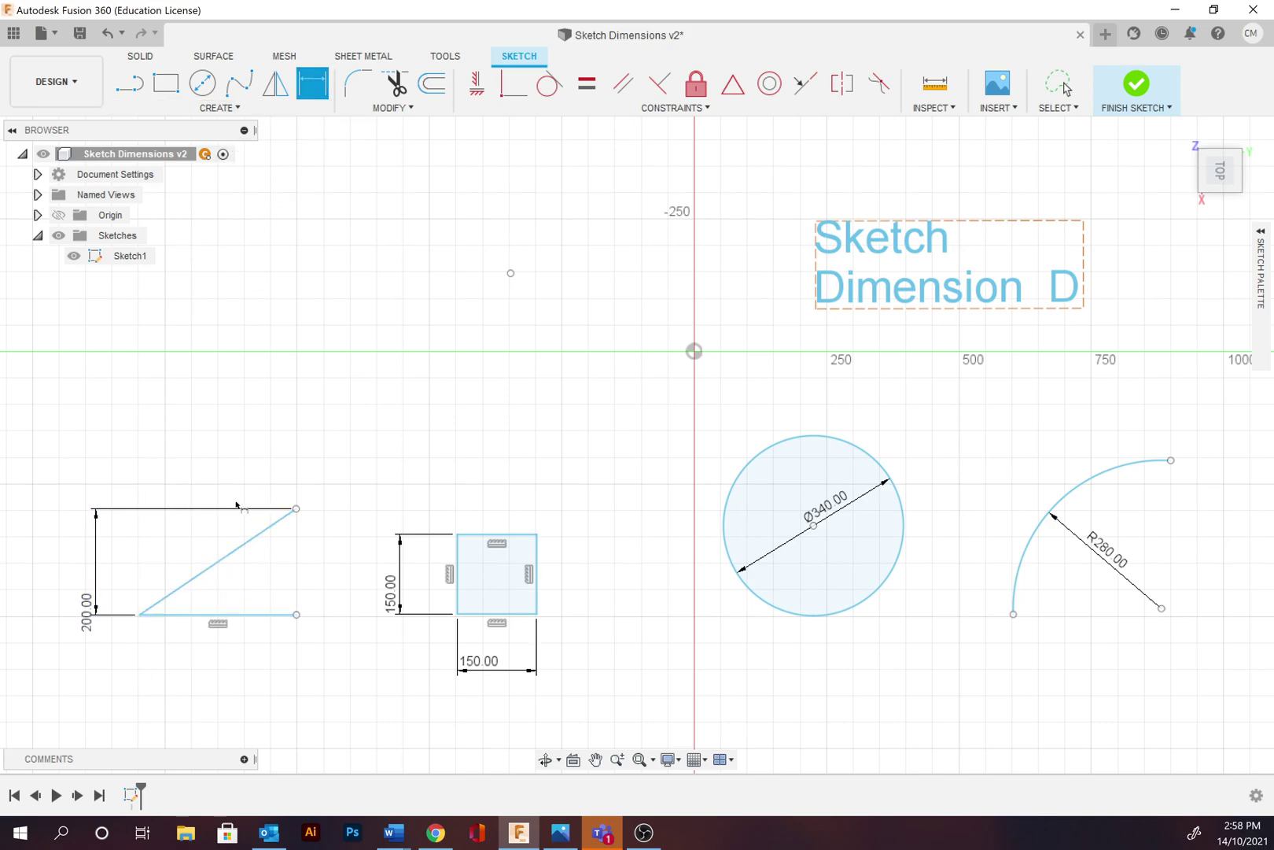
# Add an 85° angle dimension between the triangle's diagonal and base line
pyautogui.click(227, 561)
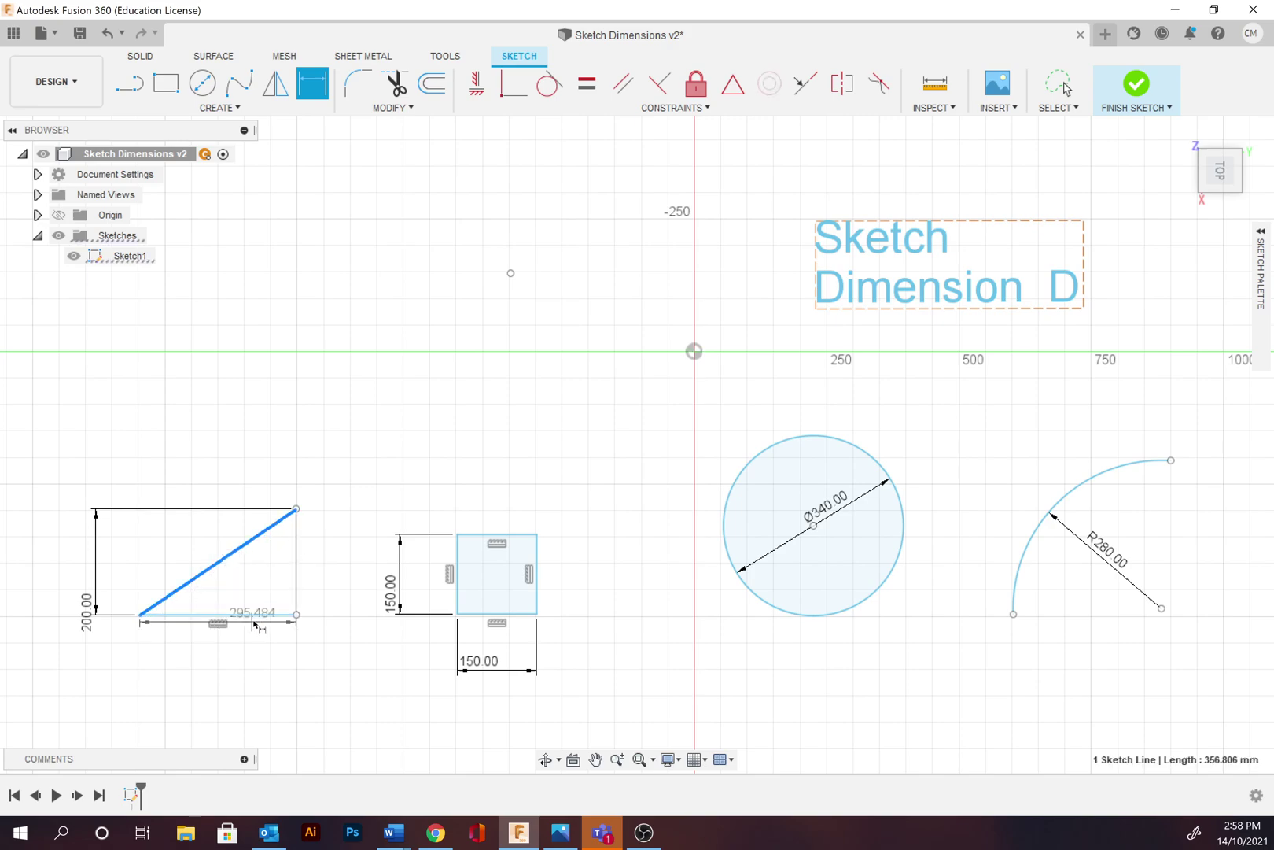
pyautogui.click(255, 615)
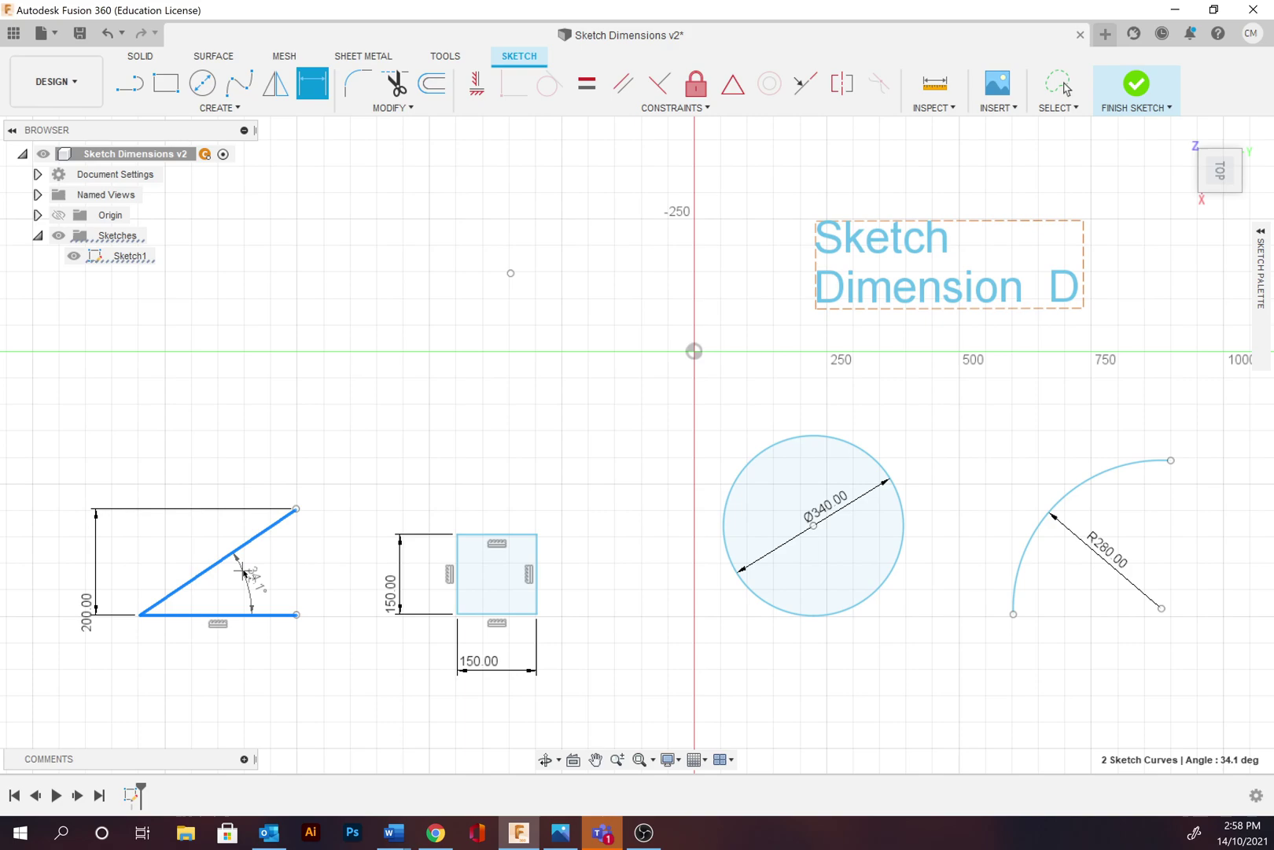
pyautogui.click(271, 586)
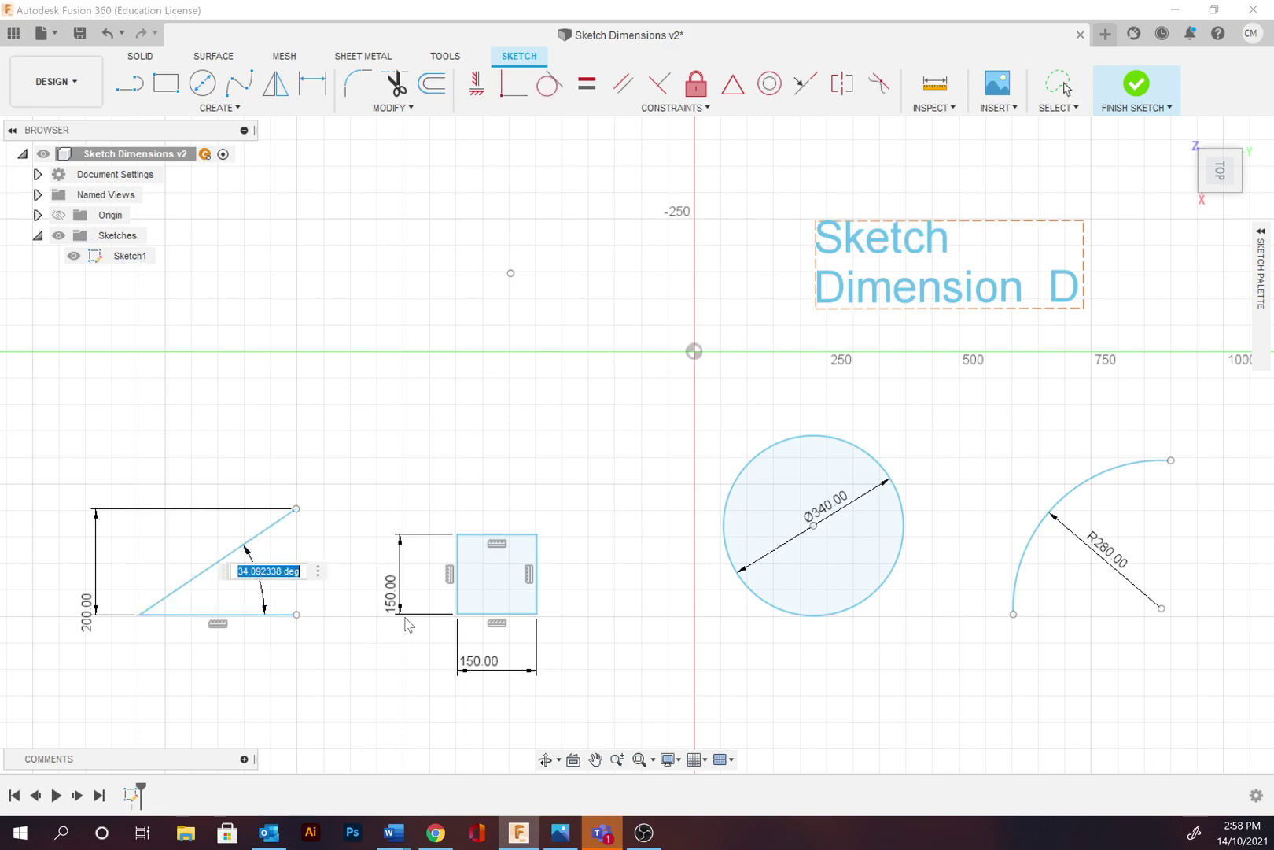
pyautogui.write('85')
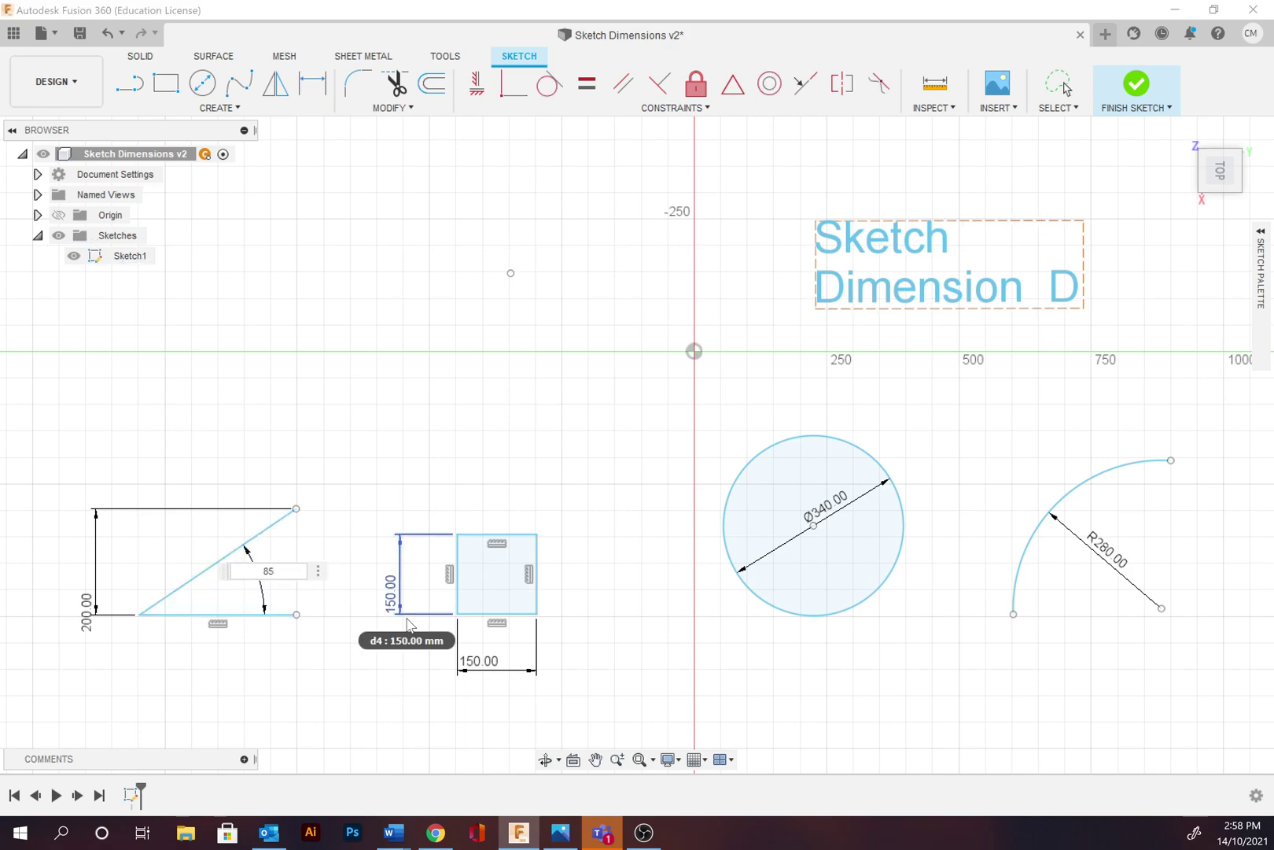
pyautogui.press('Return')
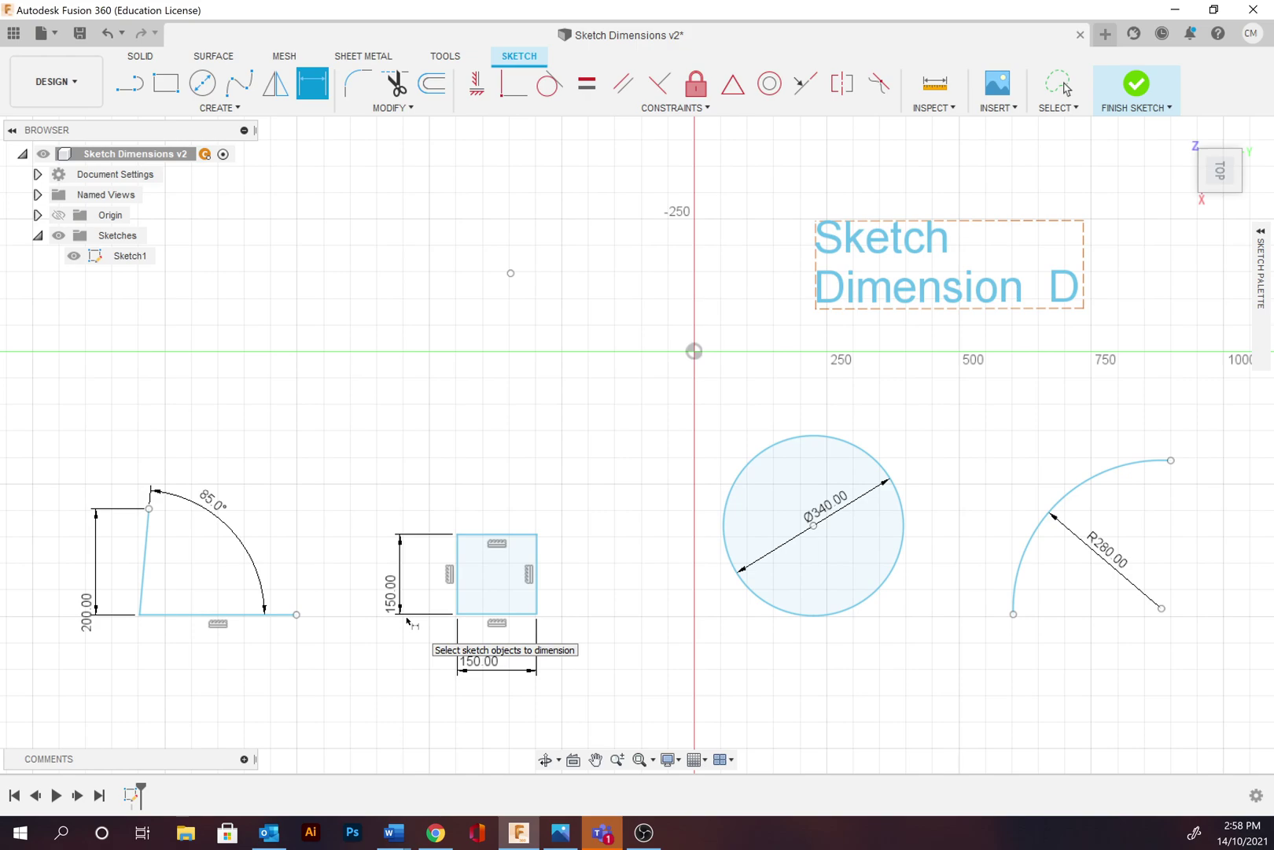
# Change the square's bottom width dimension from 150 to 180 mm
pyautogui.doubleClick(476, 663)
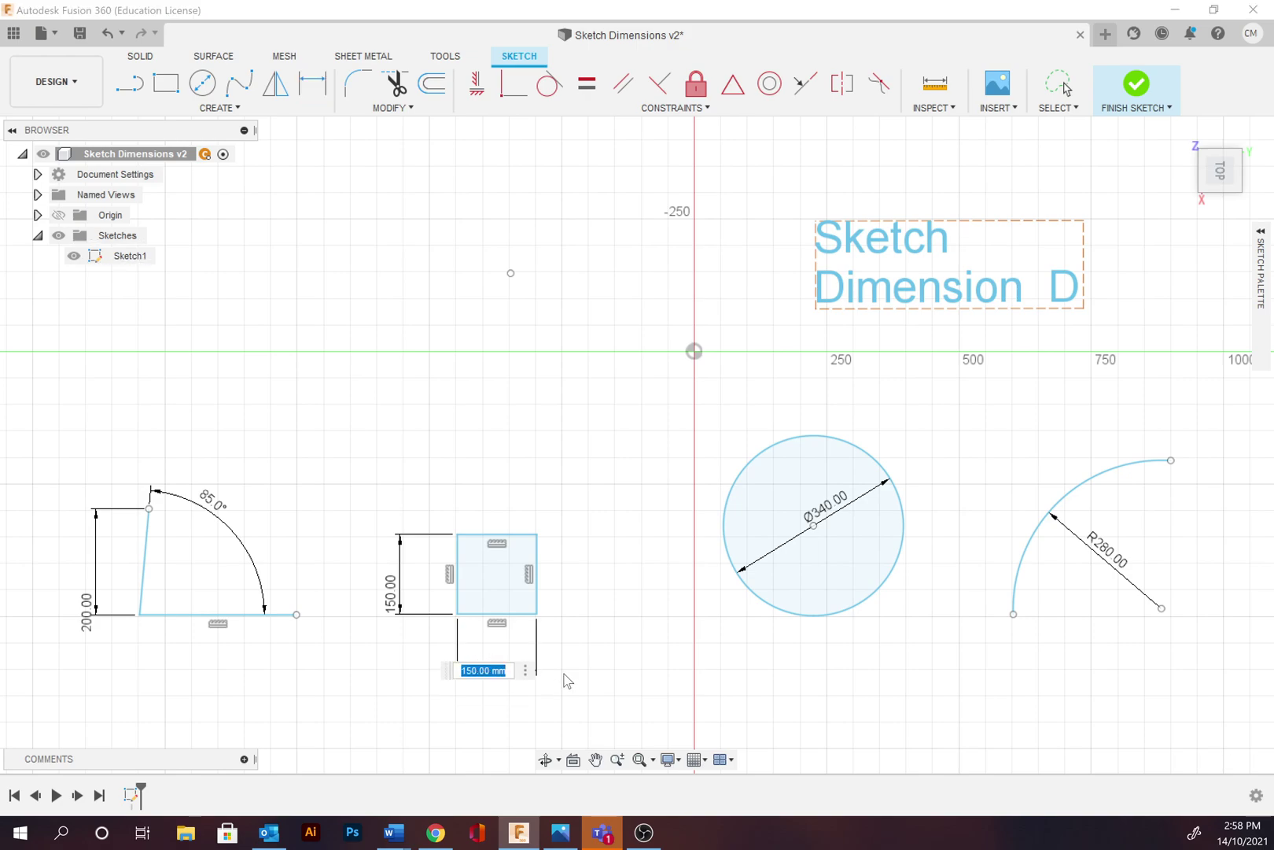
pyautogui.write('180')
pyautogui.press('Return')
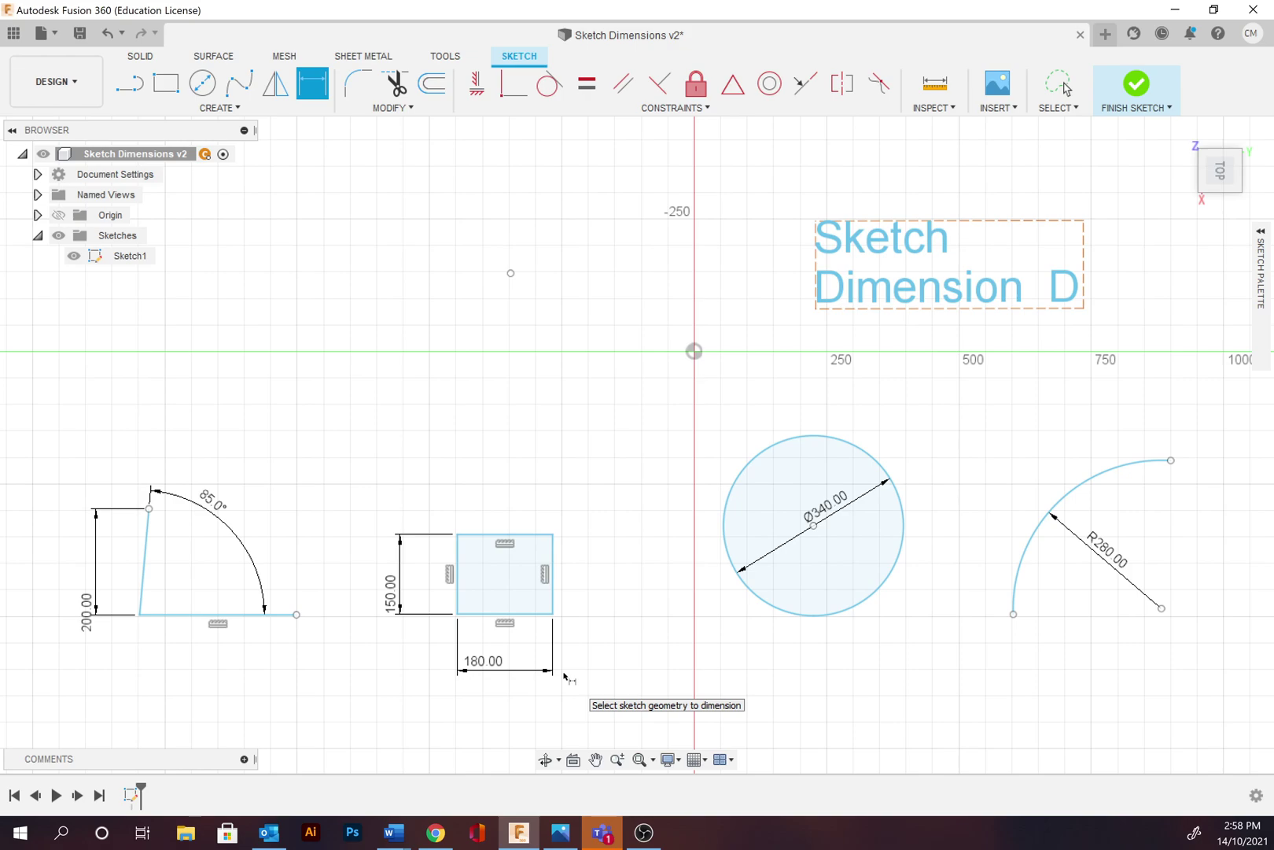
# Change the triangle's angle to 85 deg/4, giving 21.3°
pyautogui.doubleClick(206, 498)
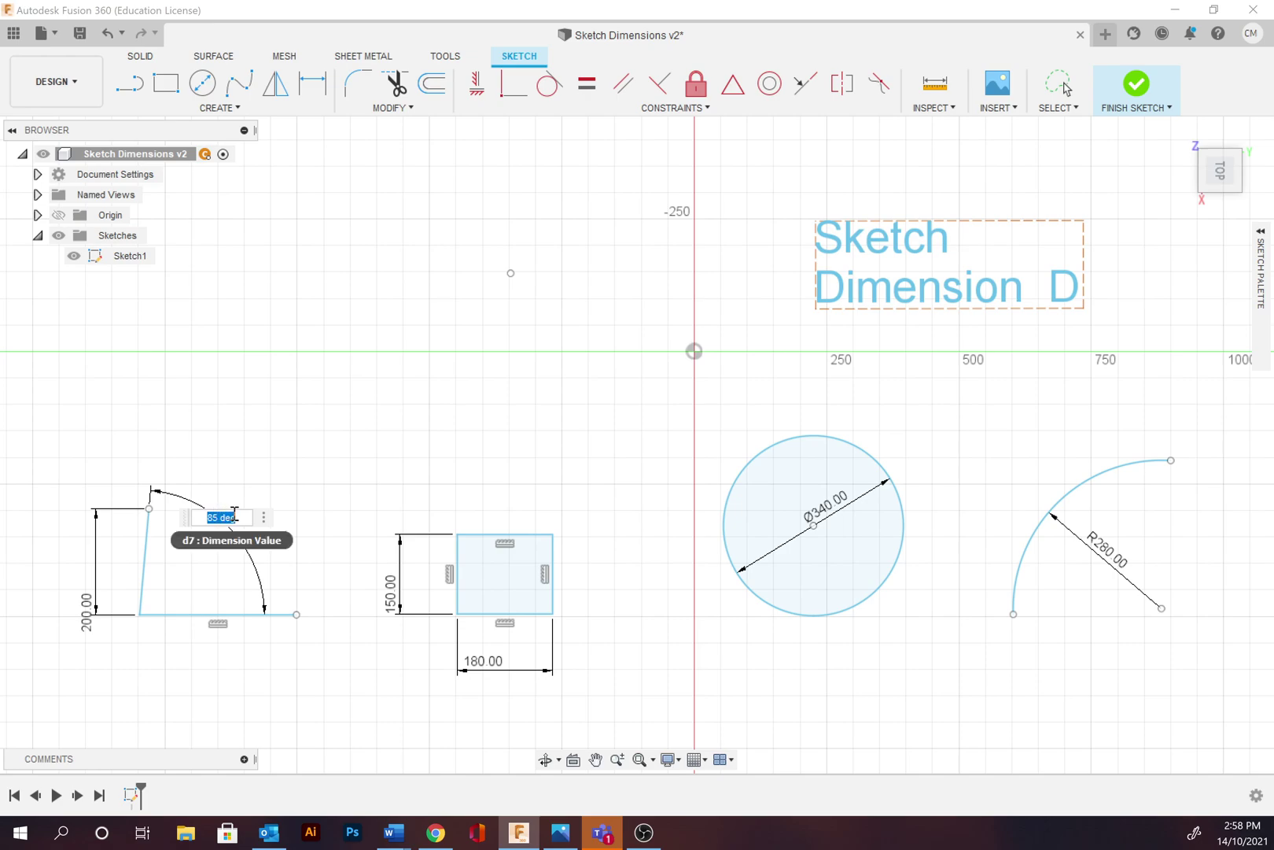
pyautogui.click(235, 516)
pyautogui.write('/')
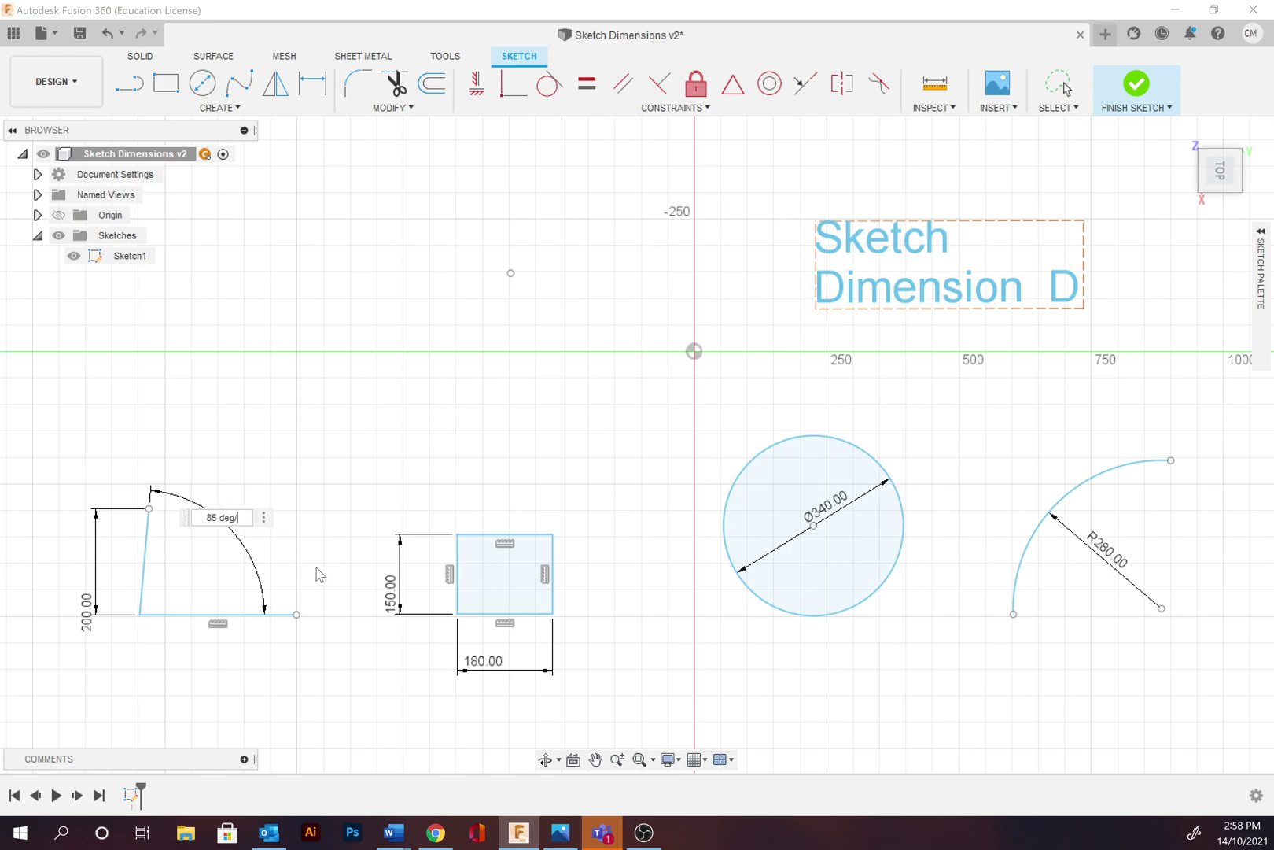
pyautogui.write('4')
pyautogui.press('Return')
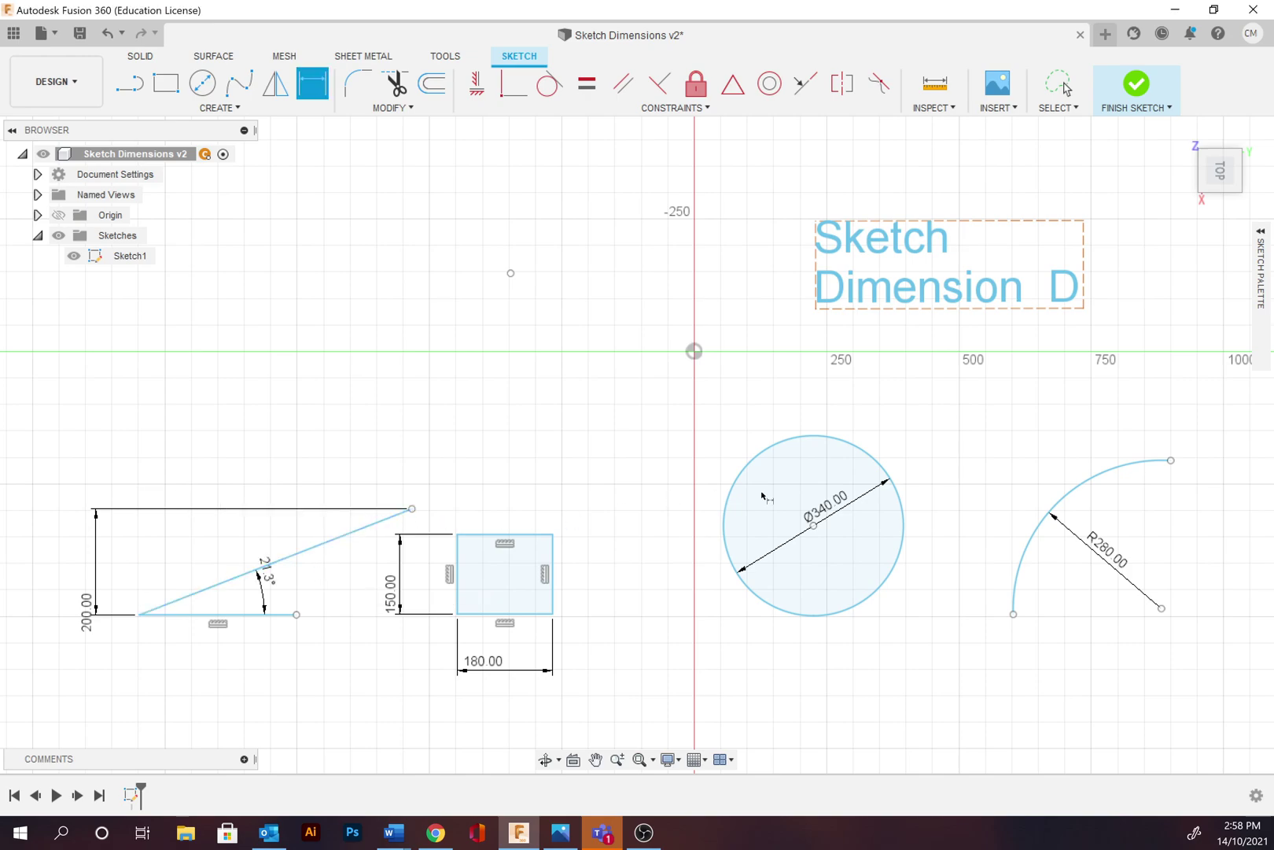
pyautogui.hotkey('alt', 'Tab')
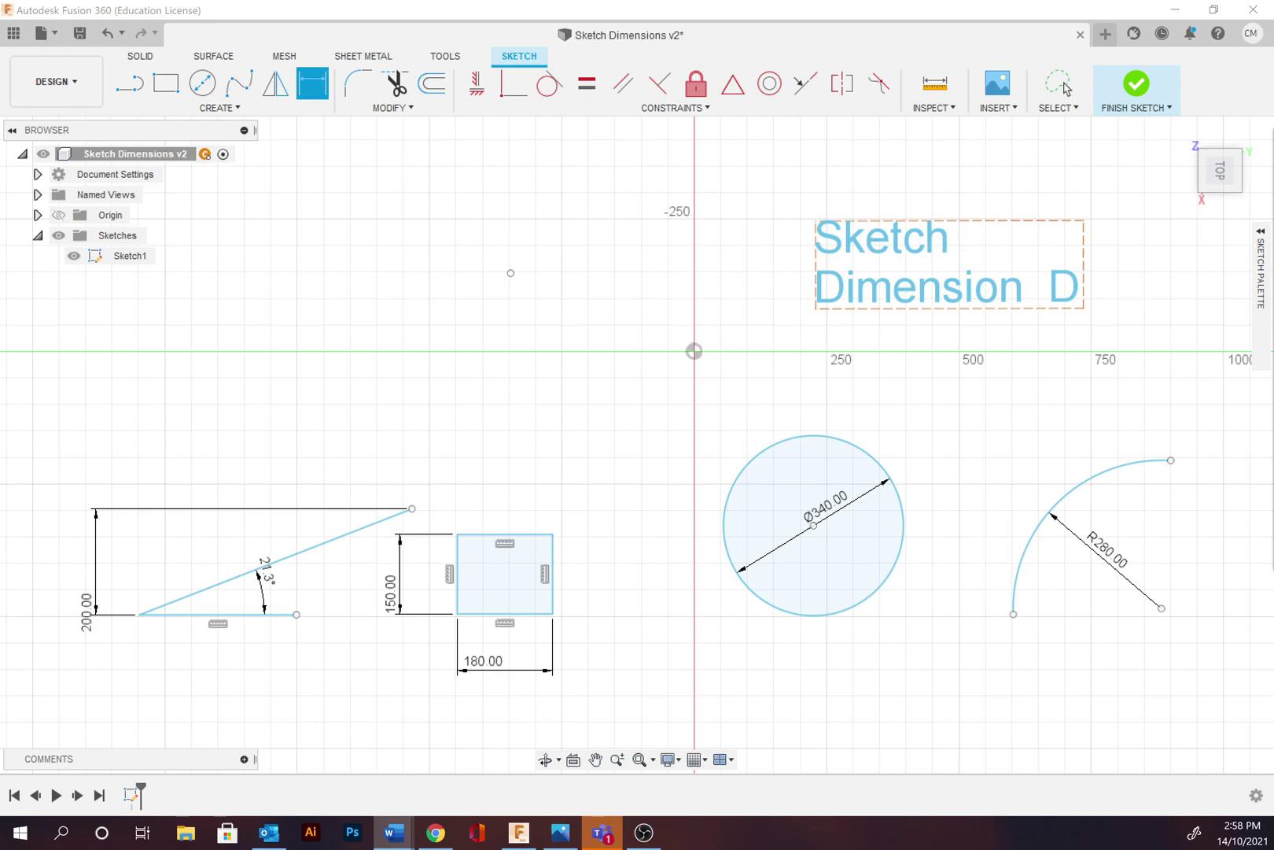
pyautogui.click(505, 535)
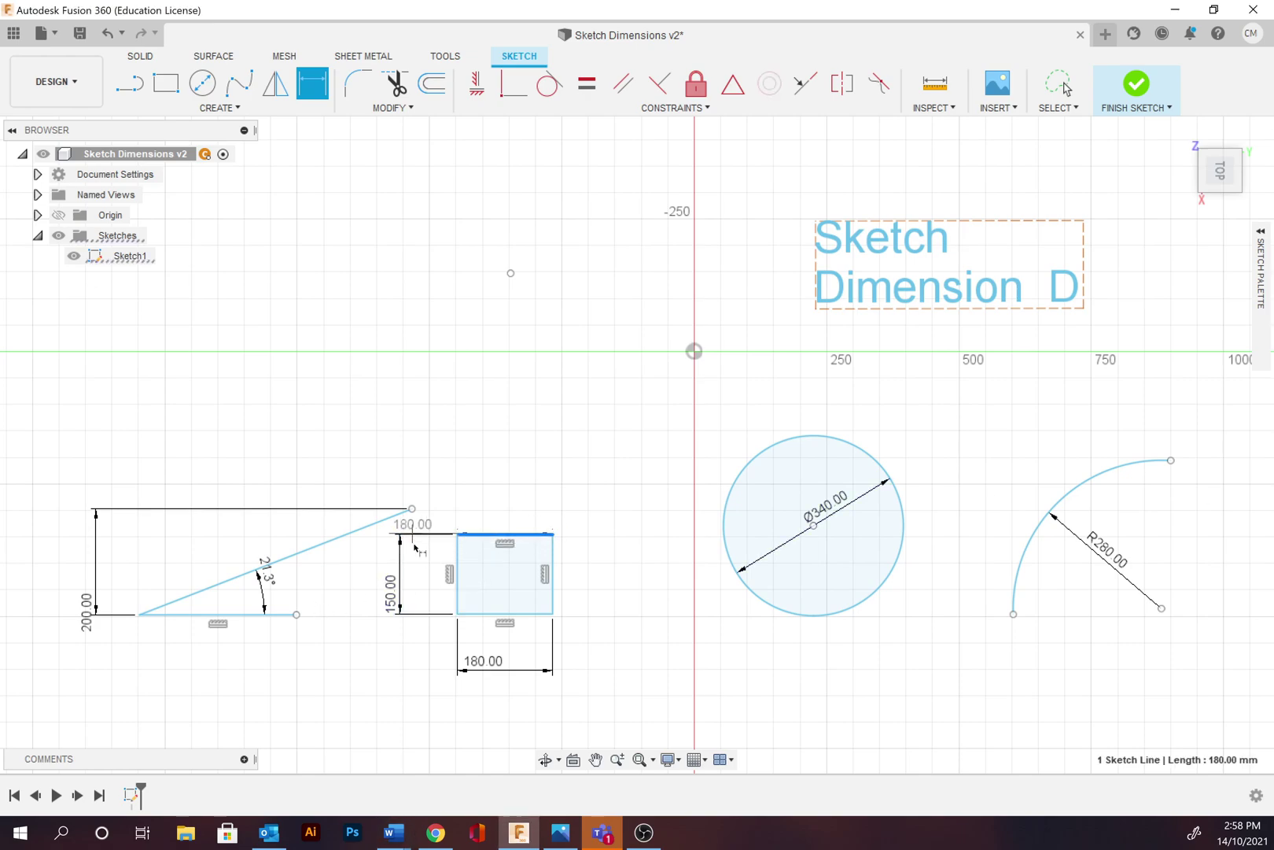
pyautogui.click(1060, 85)
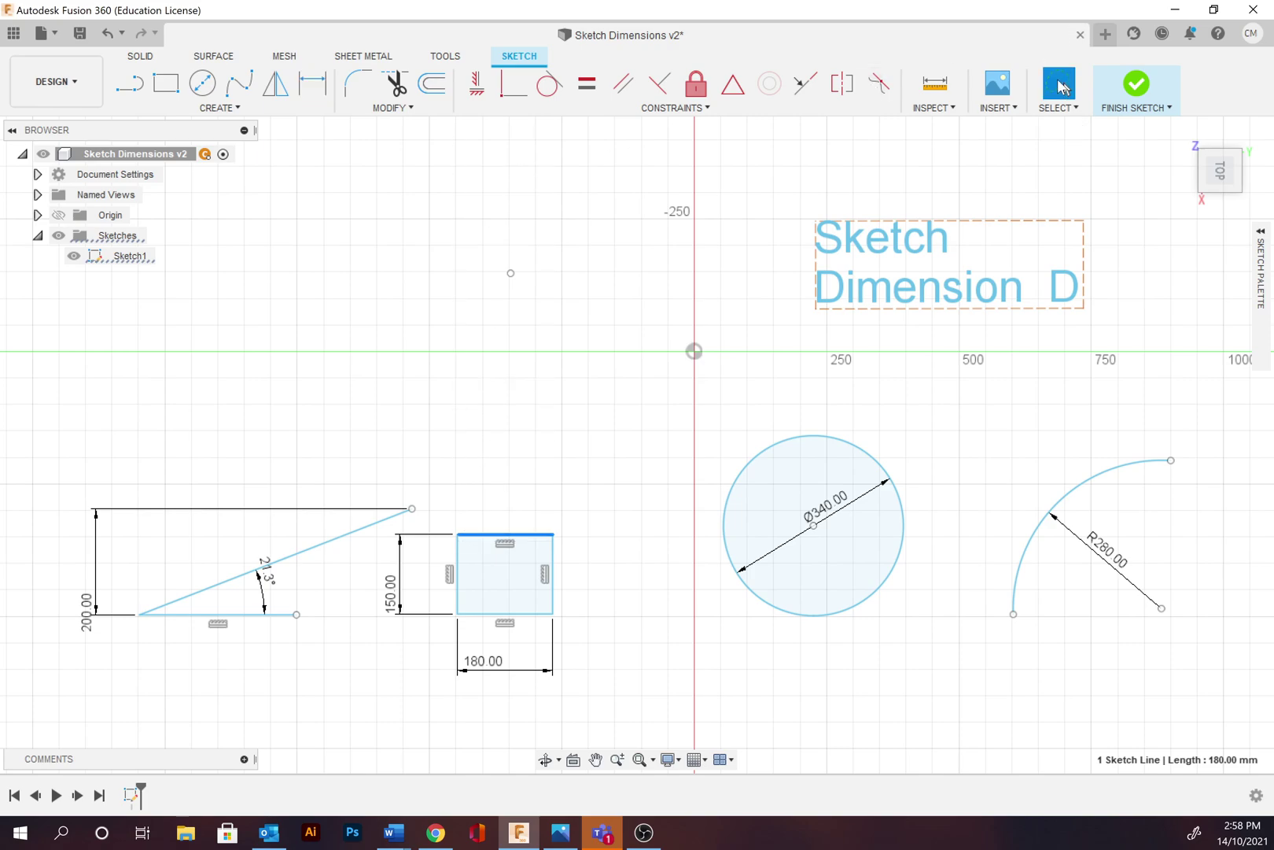
pyautogui.click(552, 521)
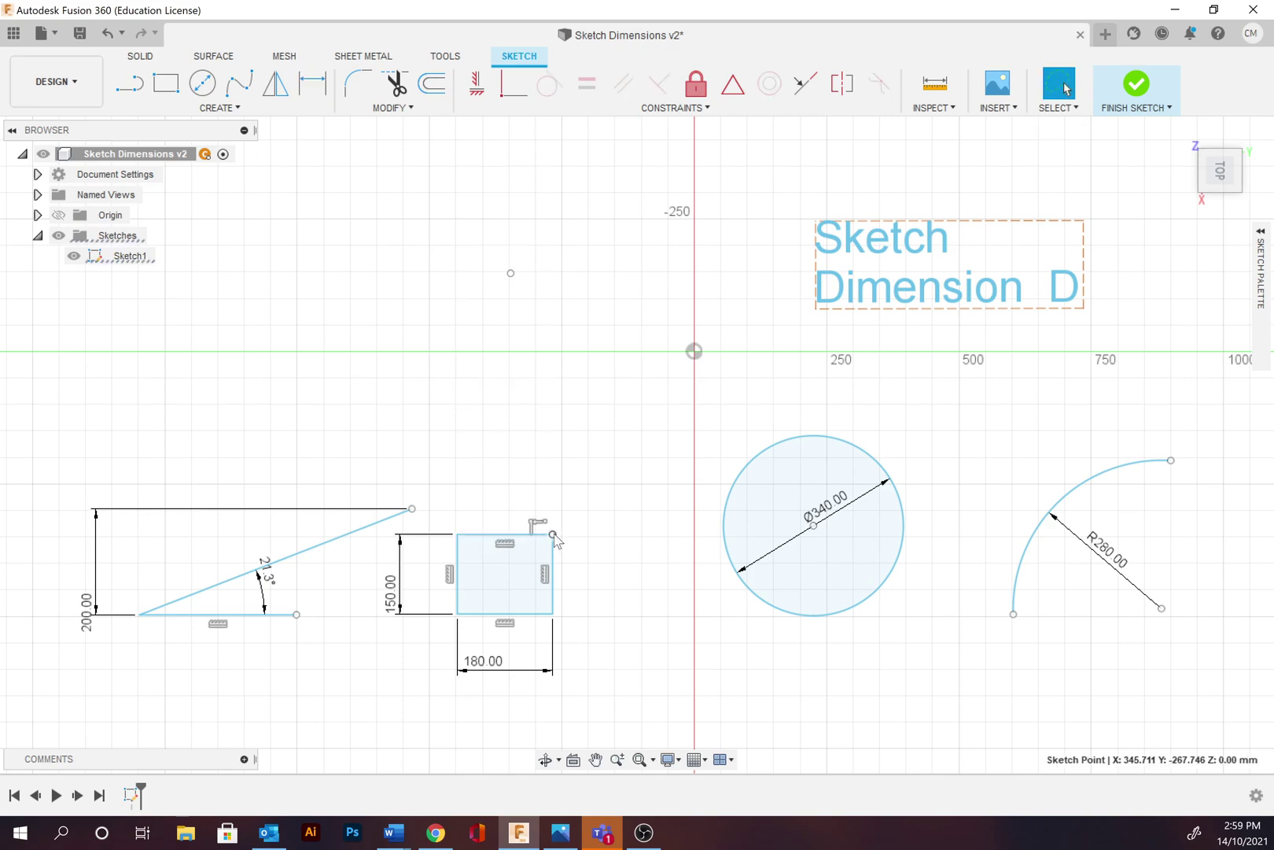
pyautogui.moveTo(553, 536)
pyautogui.mouseDown()
pyautogui.moveTo(598, 461)
pyautogui.moveTo(555, 507)
pyautogui.moveTo(528, 486)
pyautogui.moveTo(554, 538)
pyautogui.mouseUp()
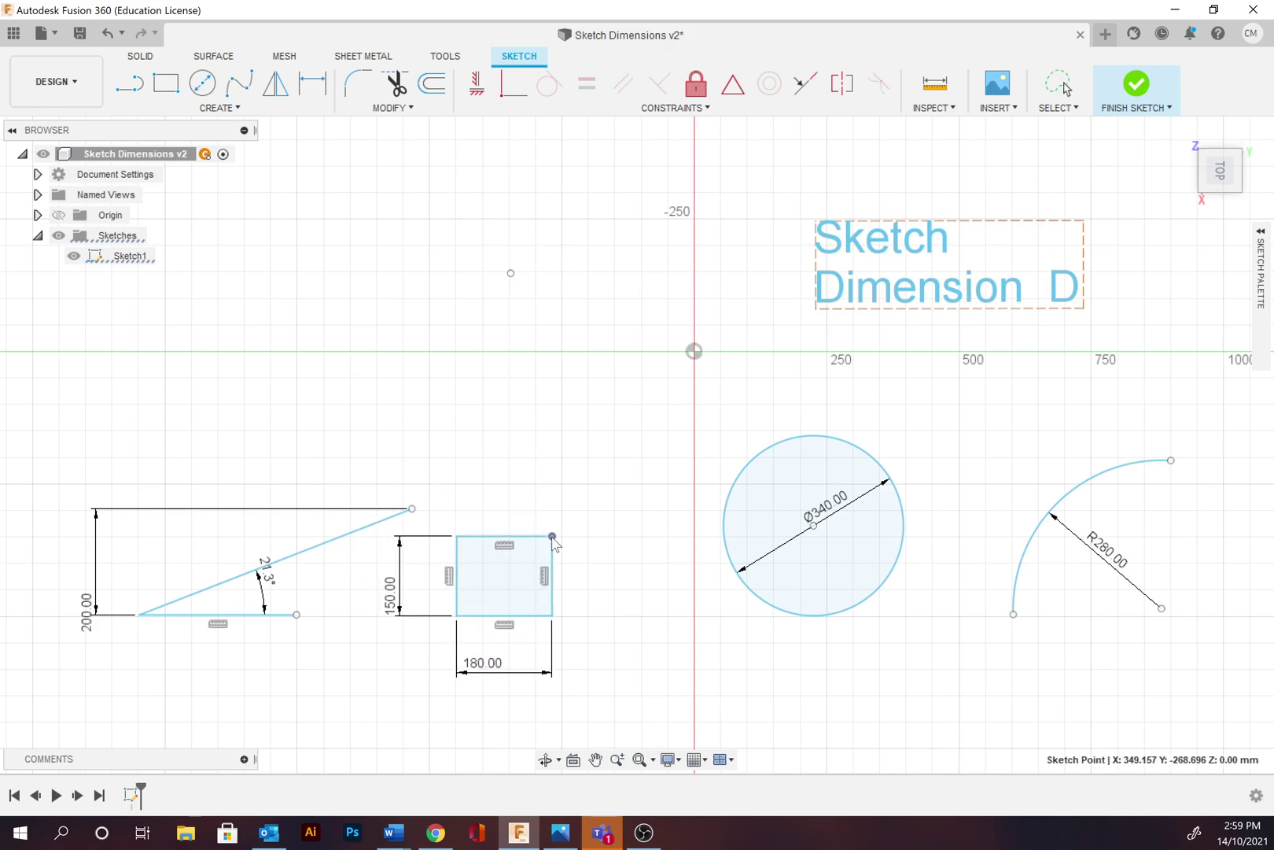
pyautogui.press('Escape')
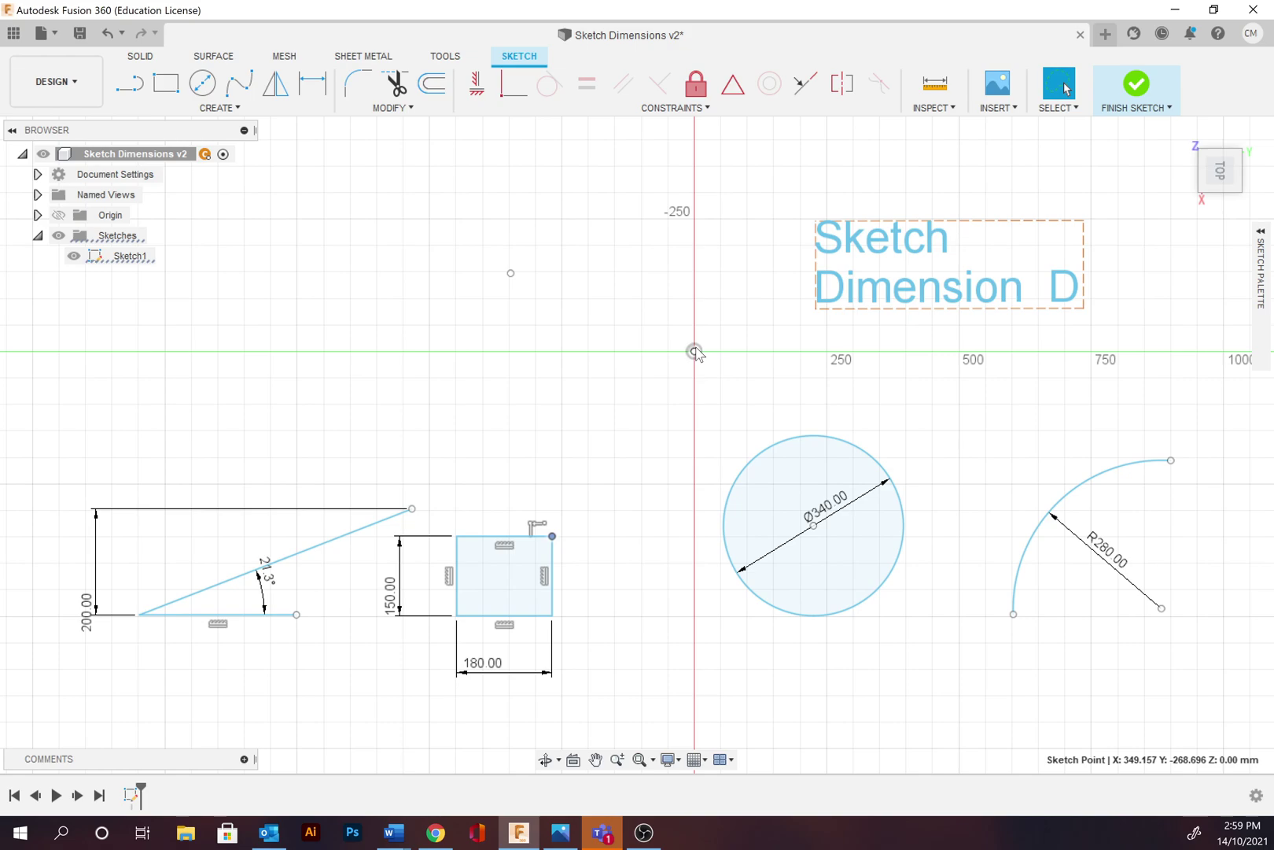
# Locate the square's top-right corner 350 mm vertically from the origin
pyautogui.click(313, 82)
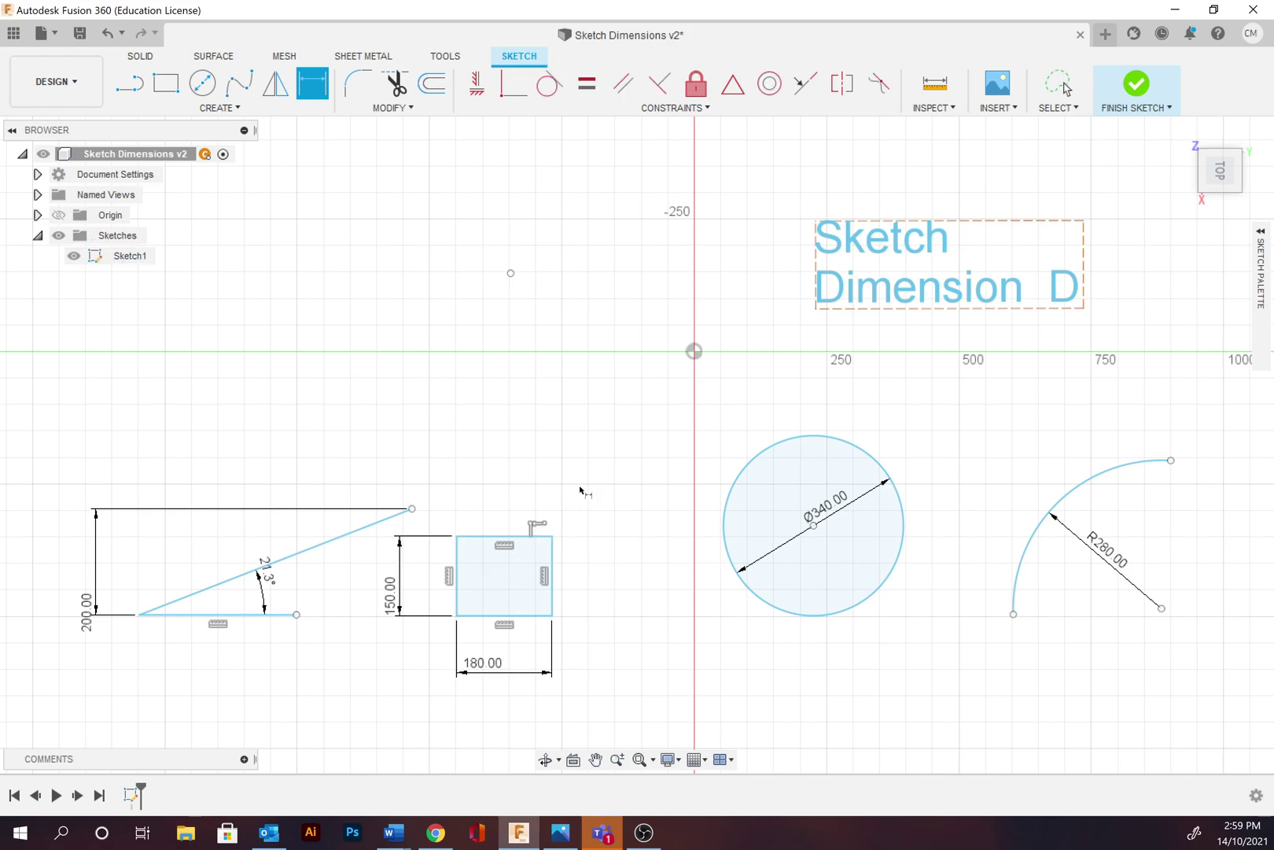
pyautogui.click(693, 352)
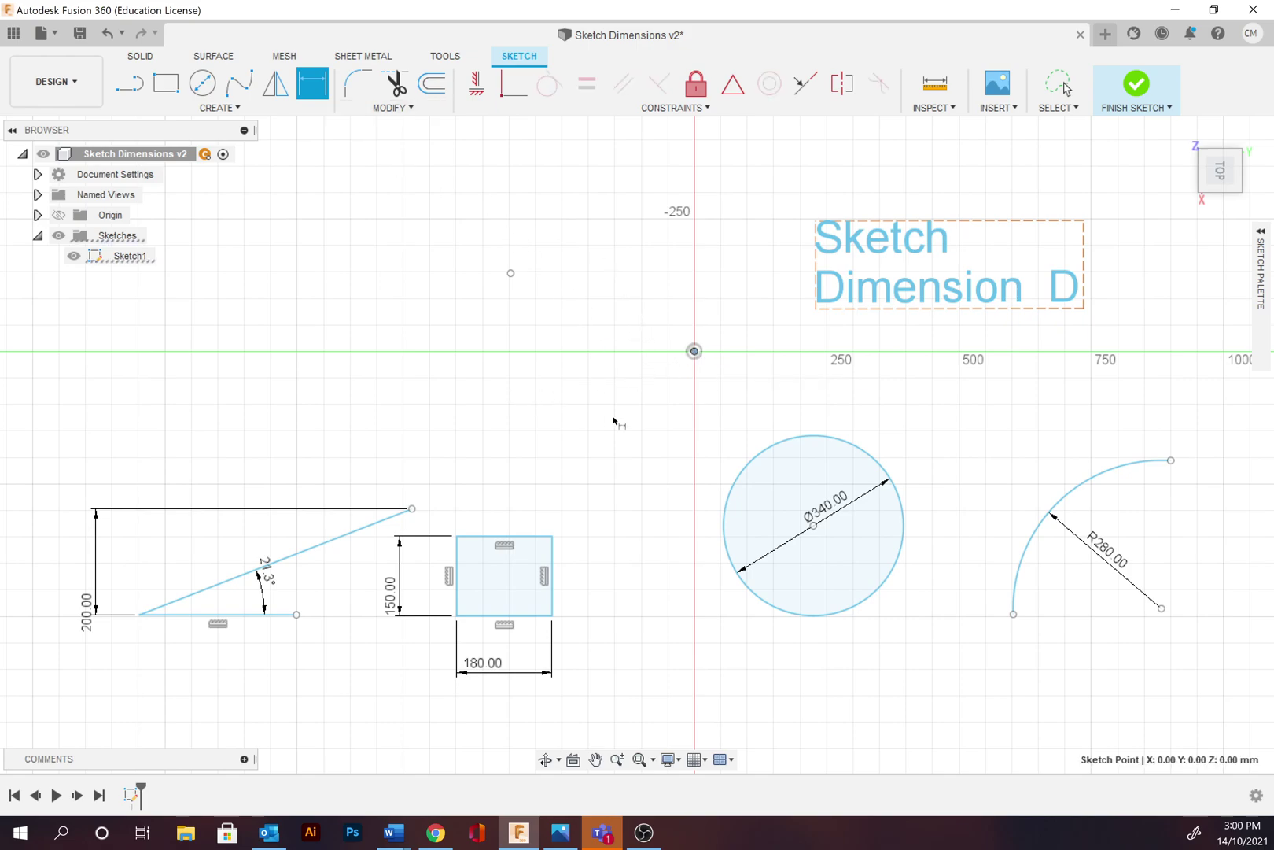
pyautogui.click(553, 536)
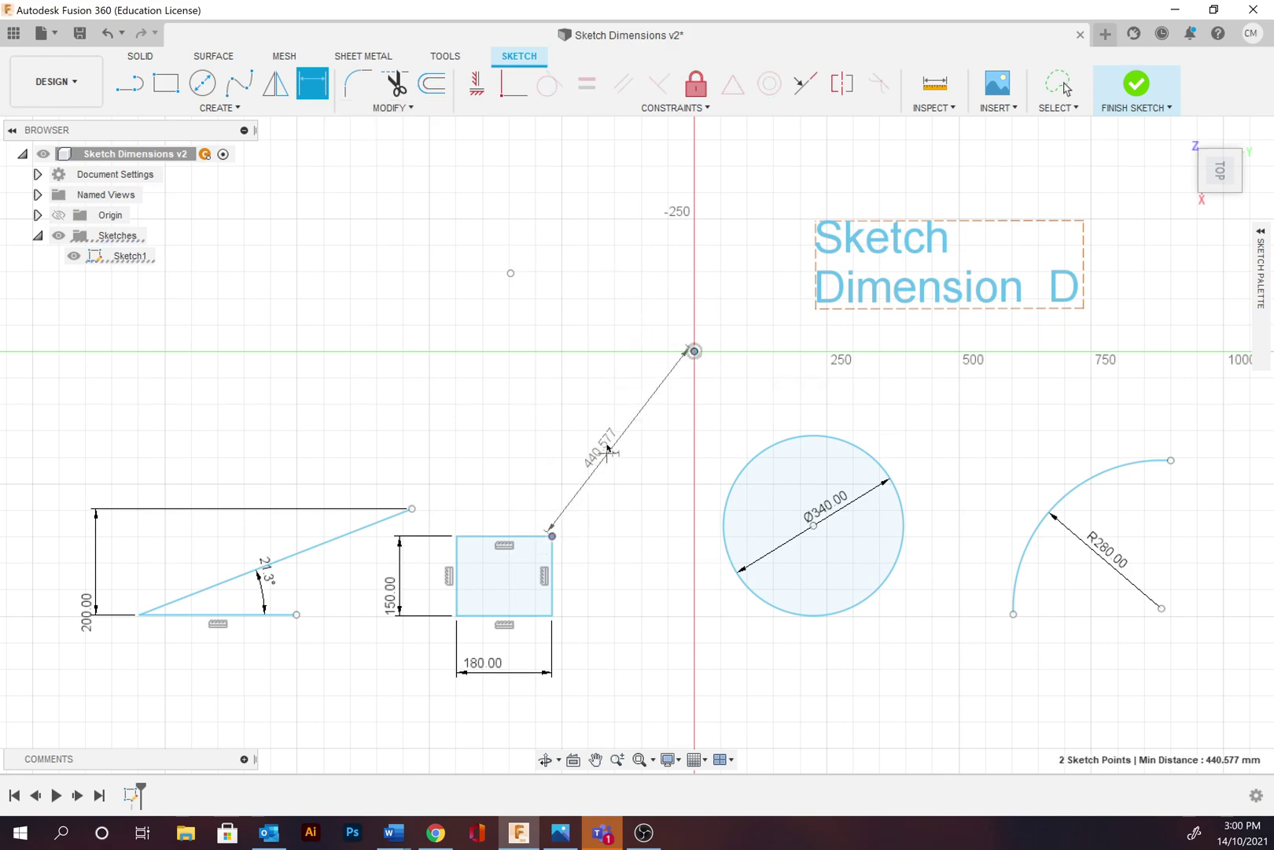
pyautogui.click(437, 527)
pyautogui.write('350')
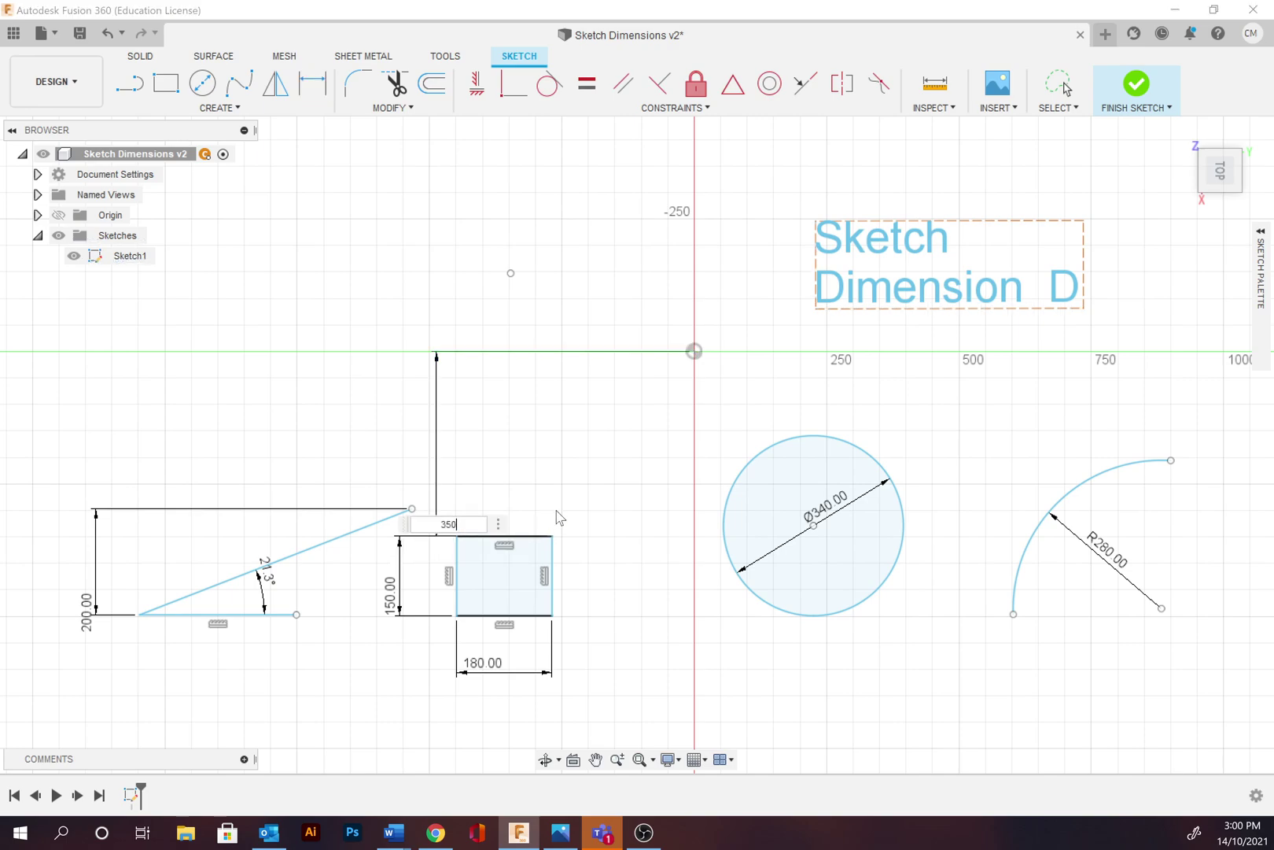
pyautogui.press('Return')
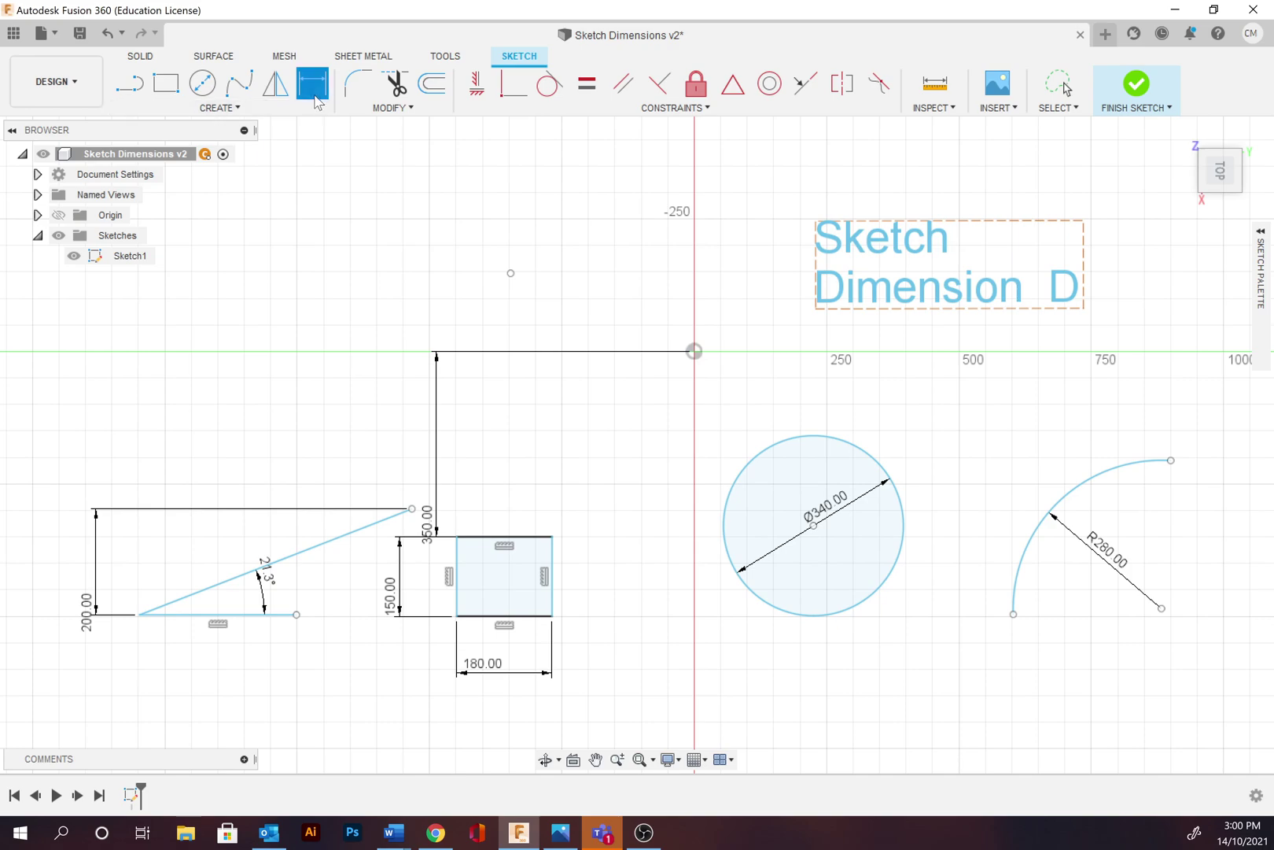
# Locate the same corner 260 mm horizontally from the origin
pyautogui.click(553, 538)
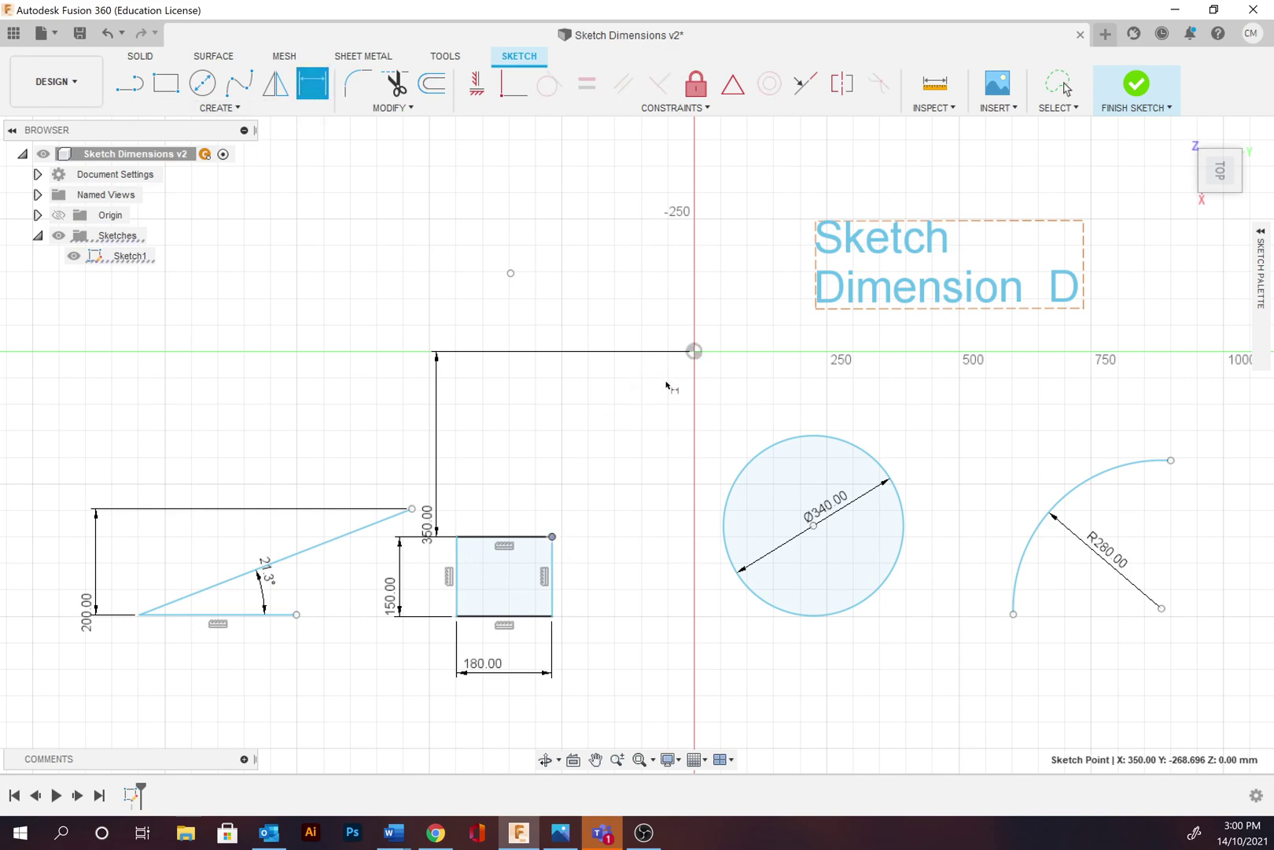
pyautogui.click(691, 354)
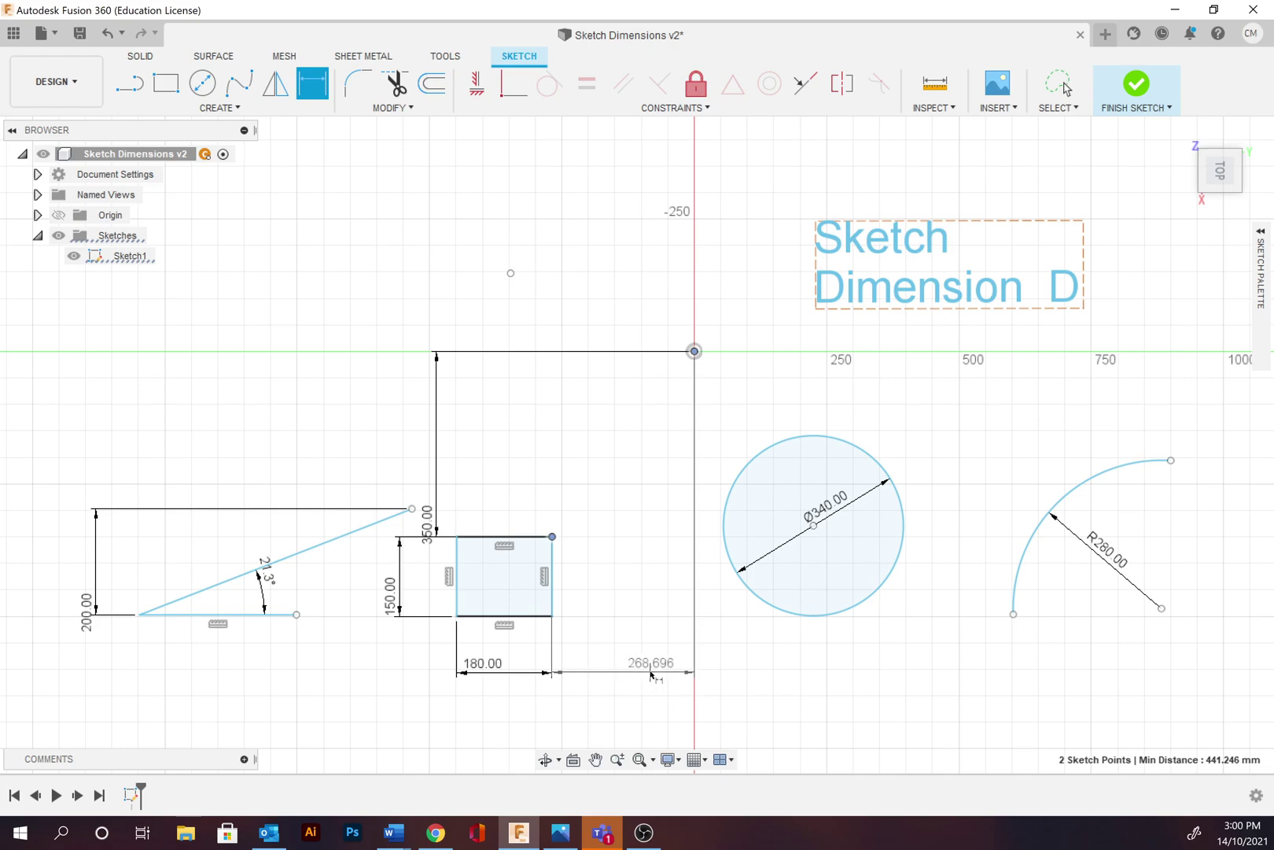
pyautogui.click(652, 674)
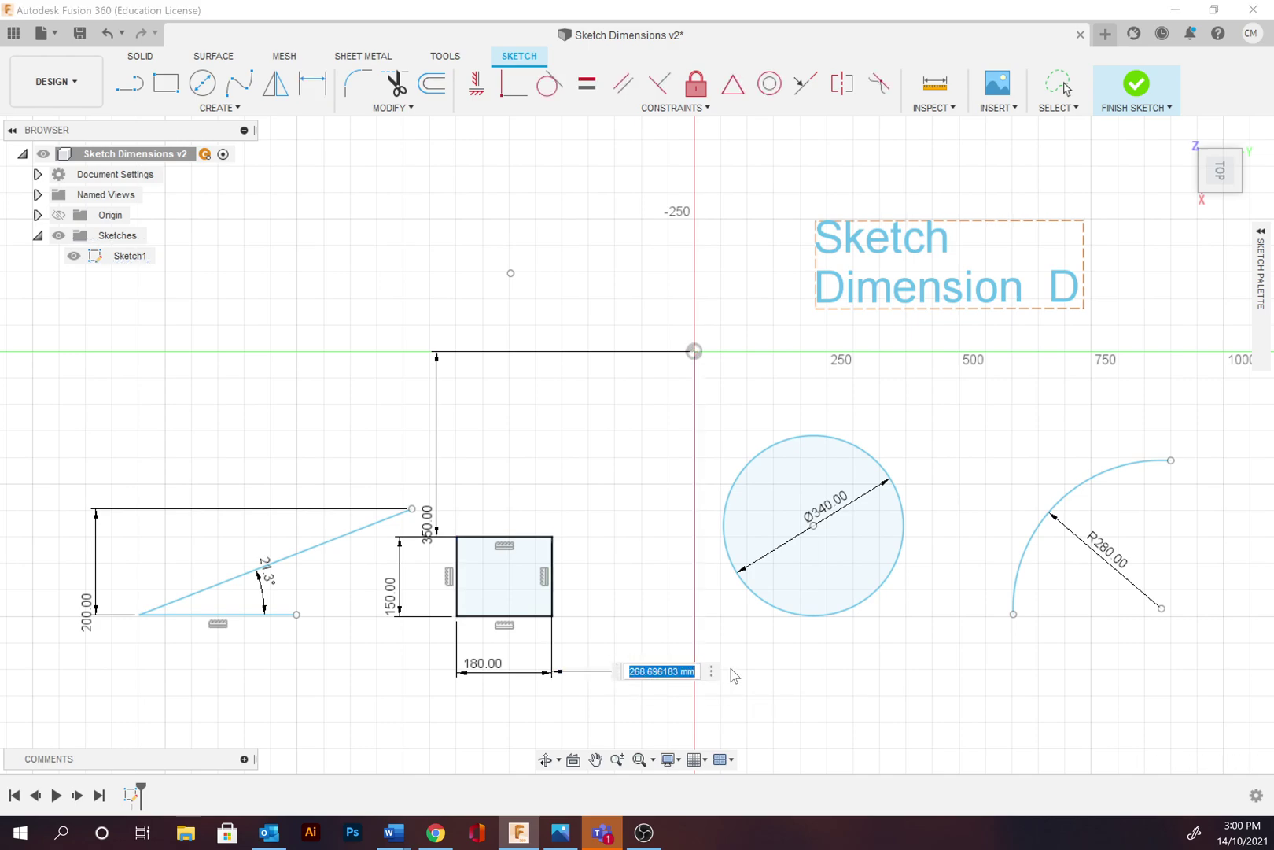
pyautogui.write('260')
pyautogui.press('Return')
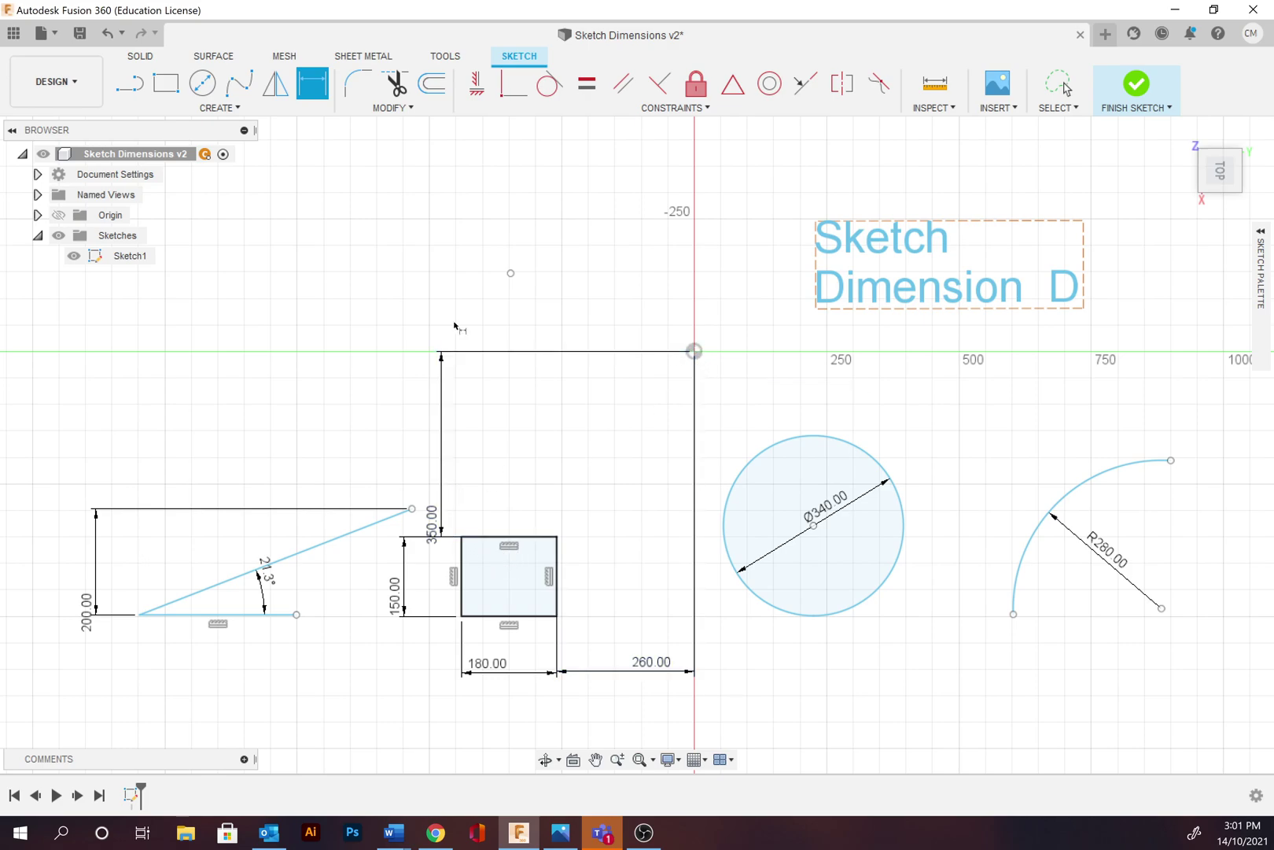
# Locate the triangle's bottom-left corner 500 mm vertically from the origin
pyautogui.click(694, 350)
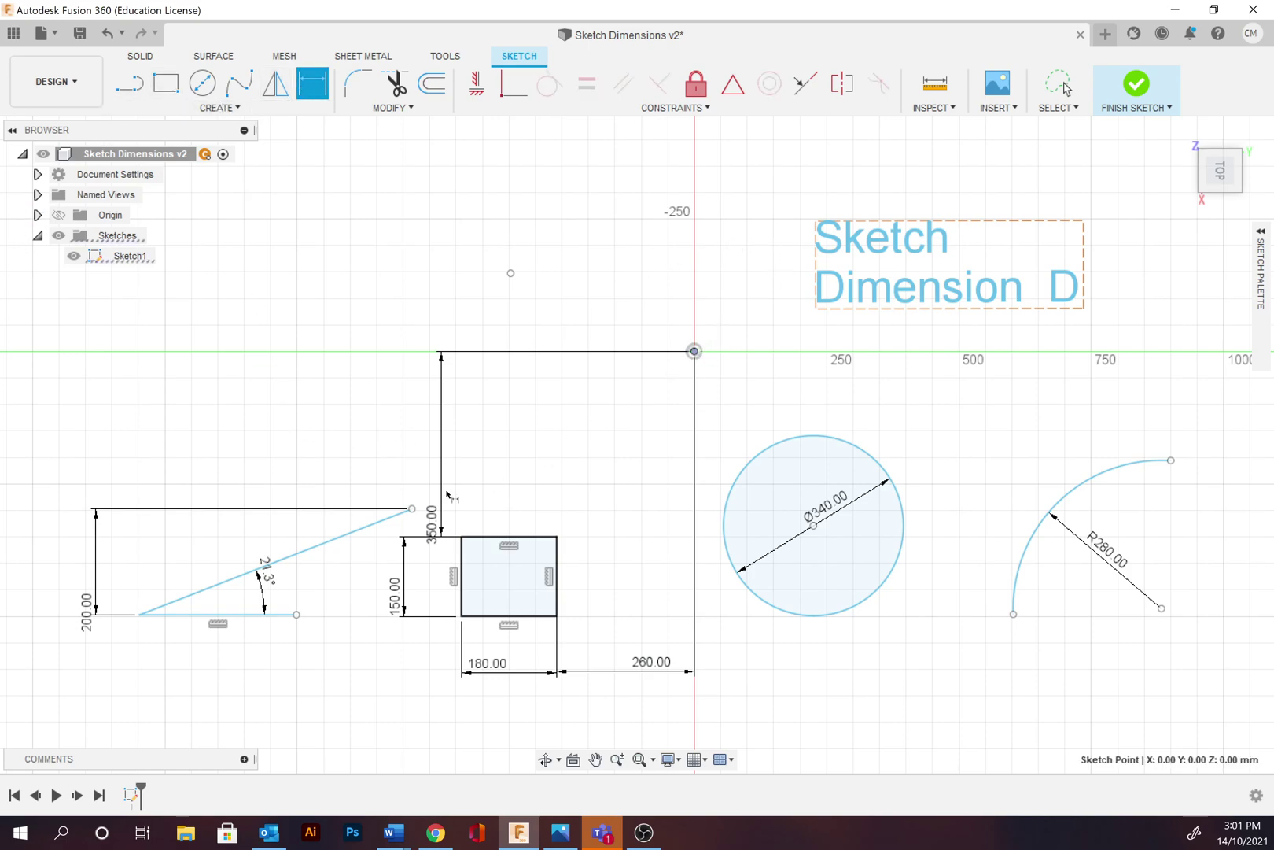
pyautogui.click(139, 614)
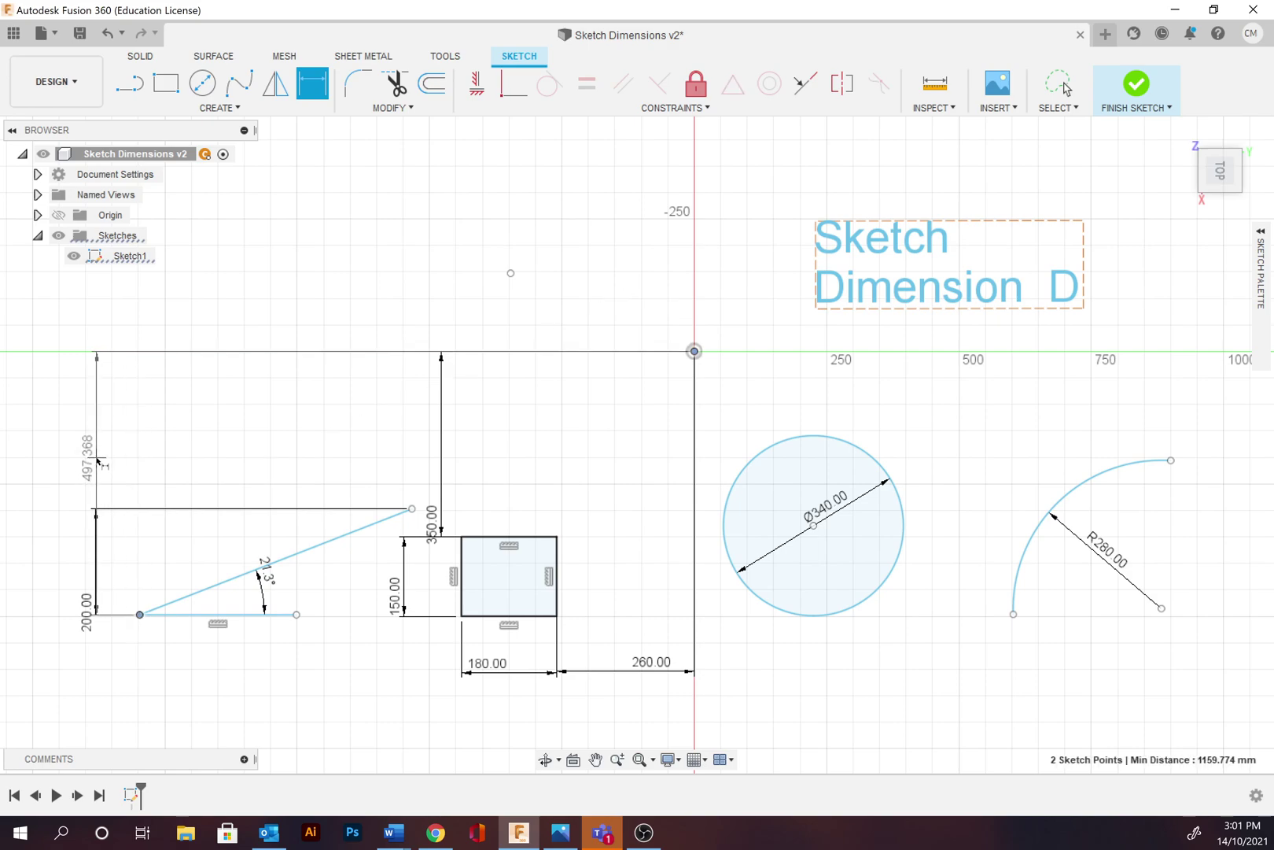
pyautogui.click(48, 468)
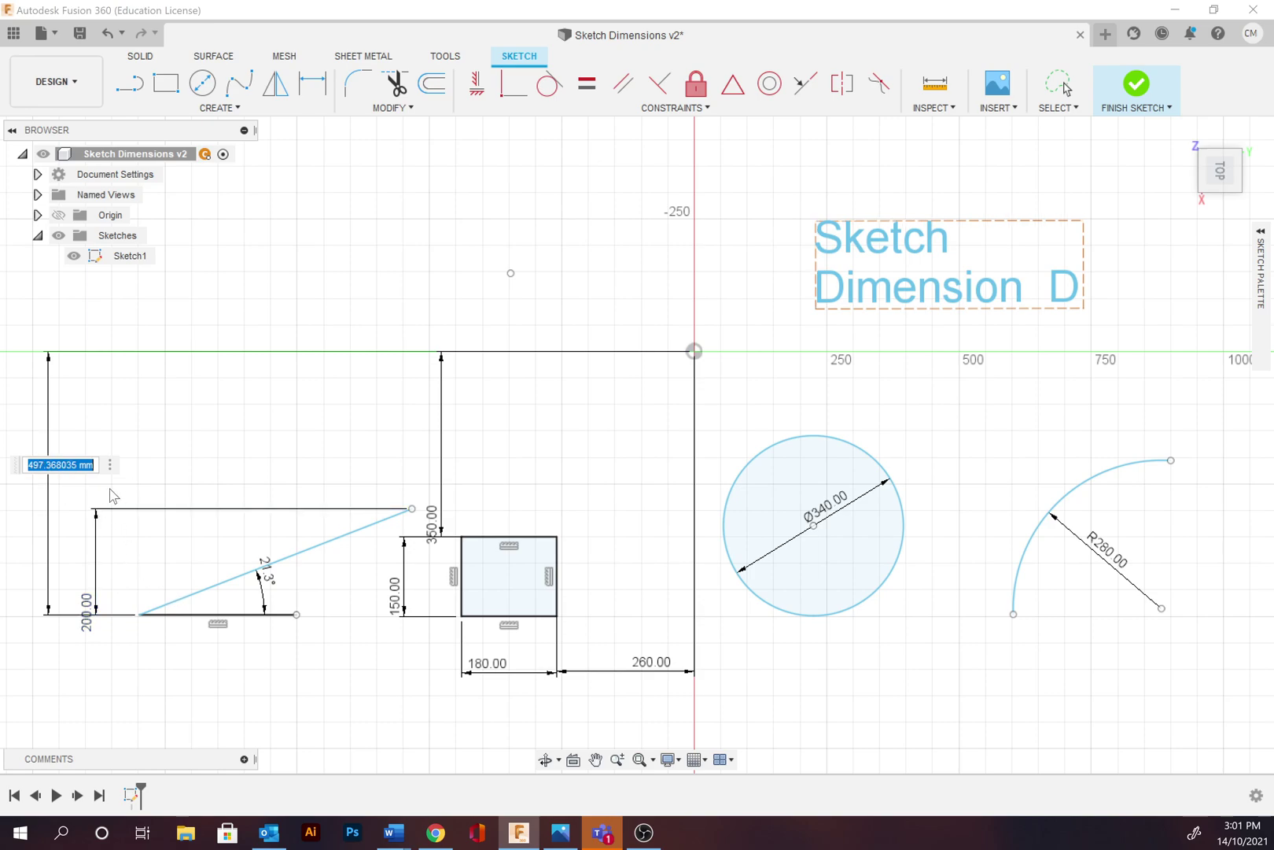
pyautogui.write('500')
pyautogui.press('Return')
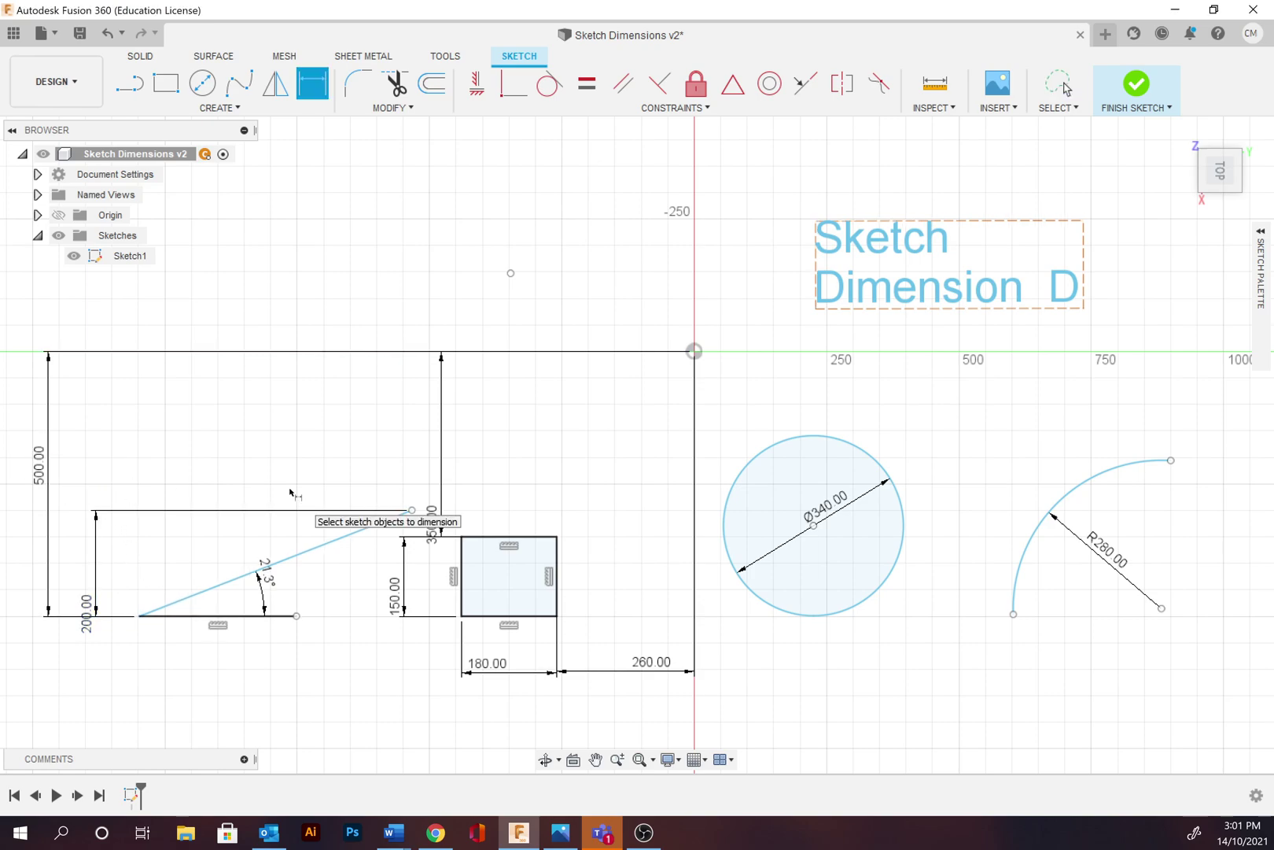
# Locate the triangle's bottom-left corner 1050 mm horizontally from the origin
pyautogui.click(140, 615)
pyautogui.click(696, 353)
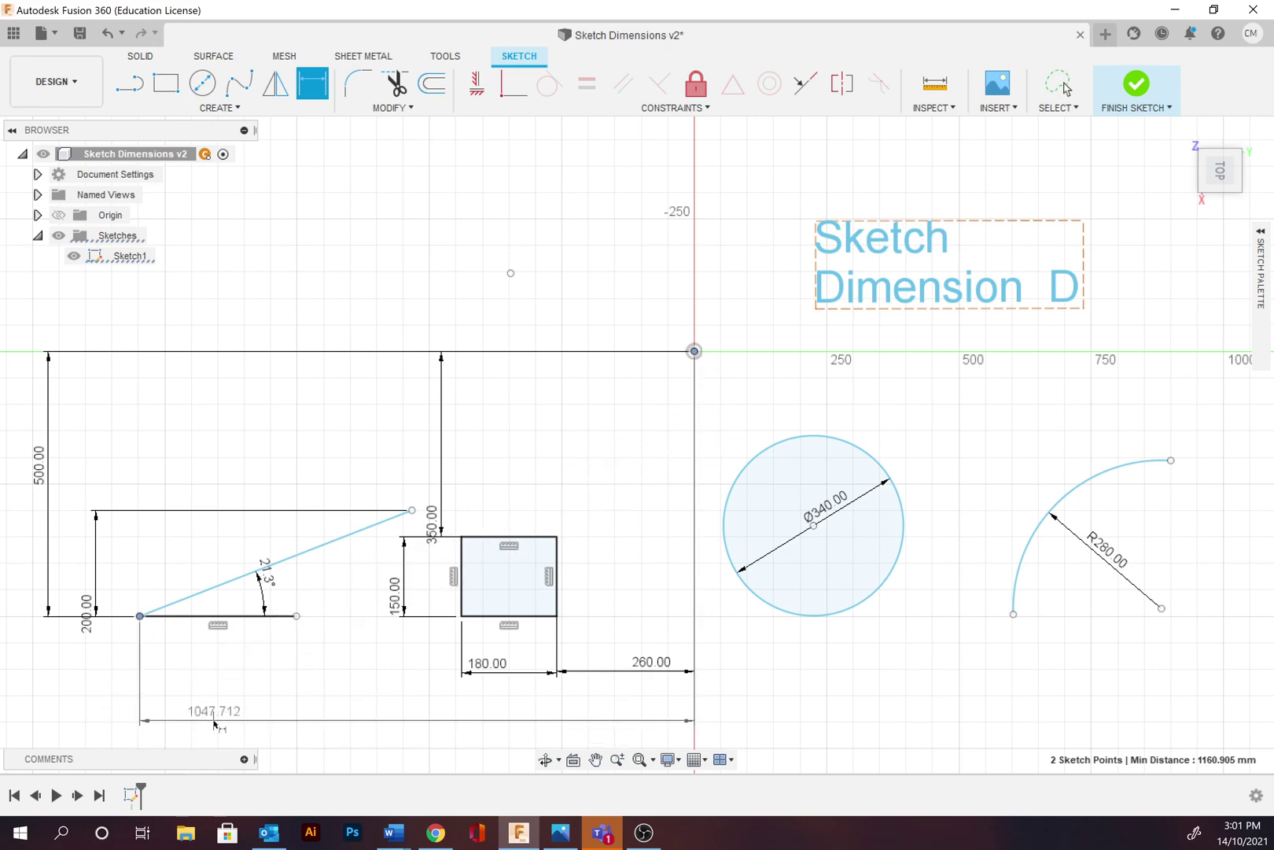
pyautogui.click(207, 717)
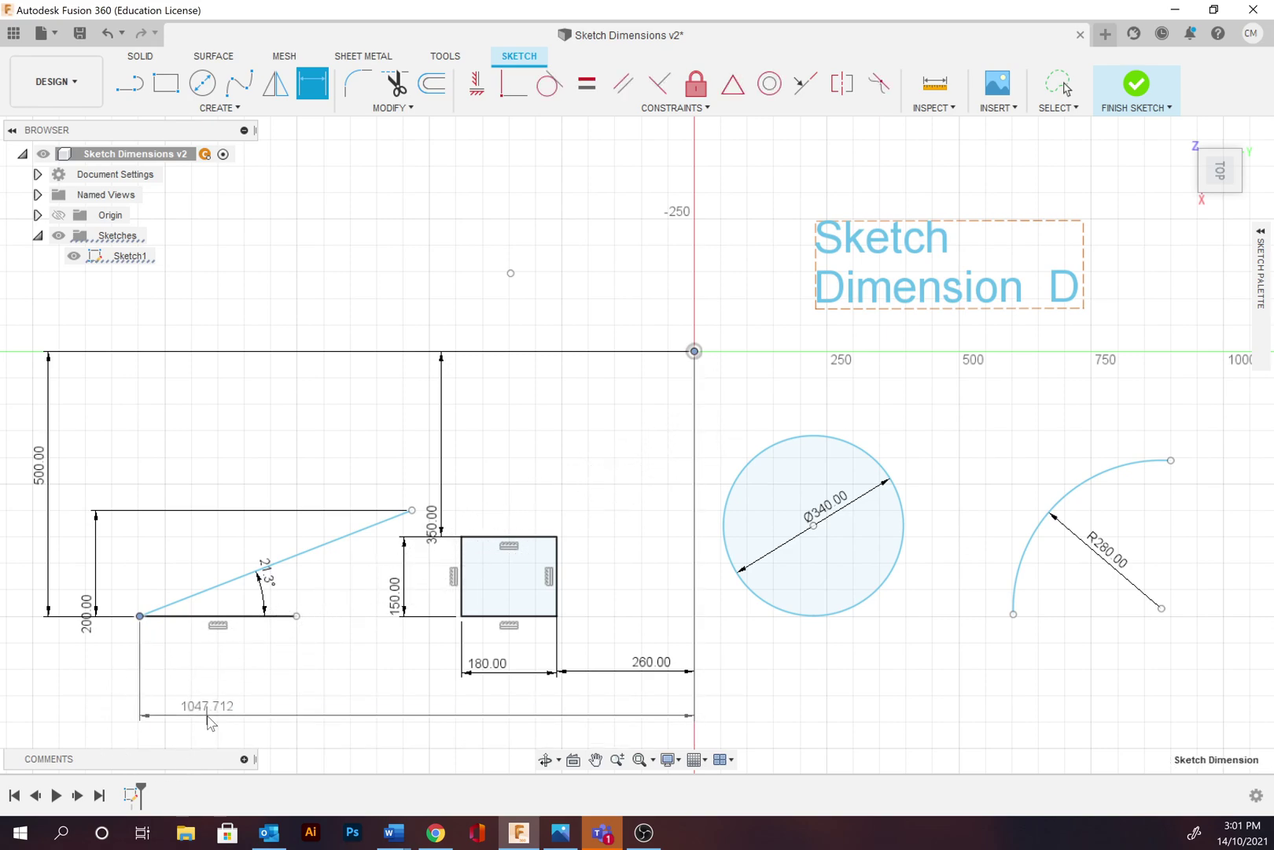
pyautogui.write('1')
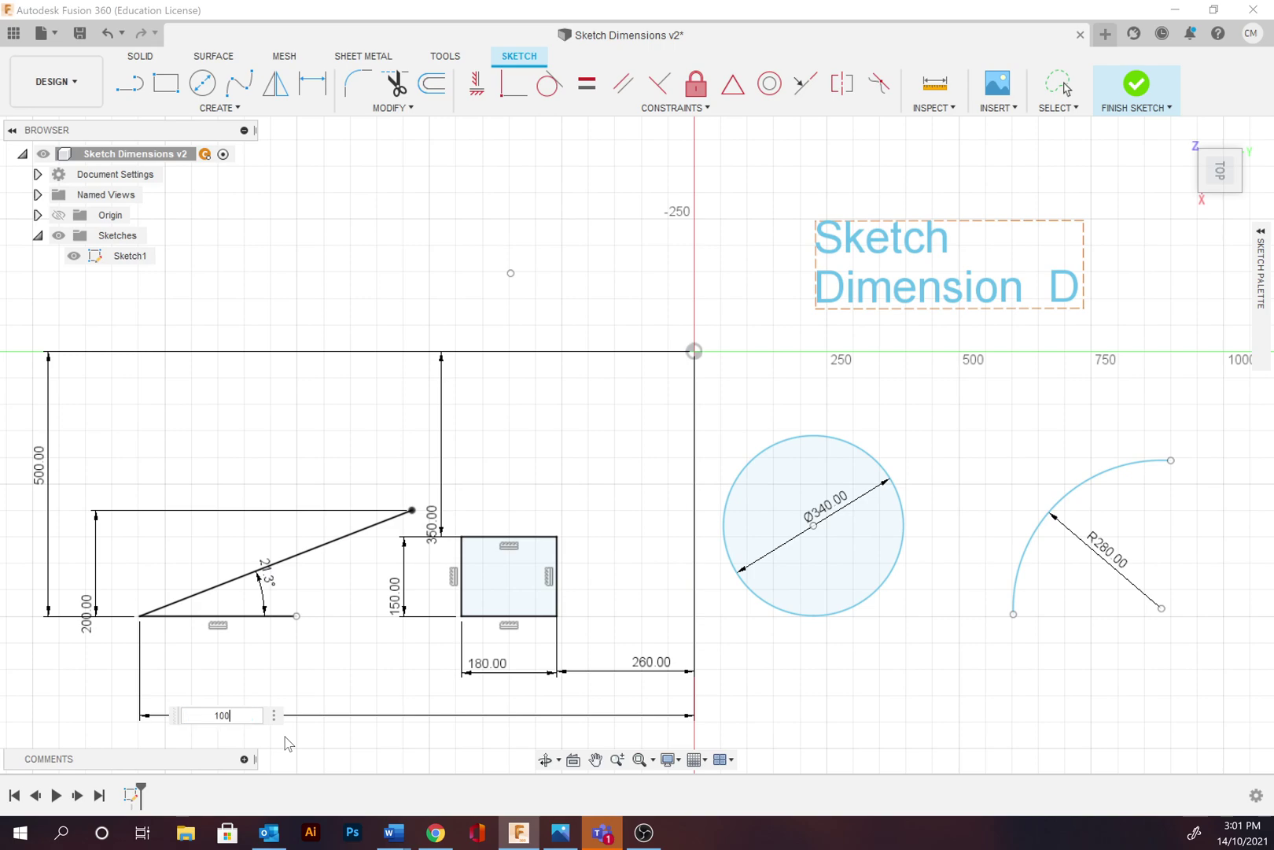
pyautogui.write('050')
pyautogui.press('Return')
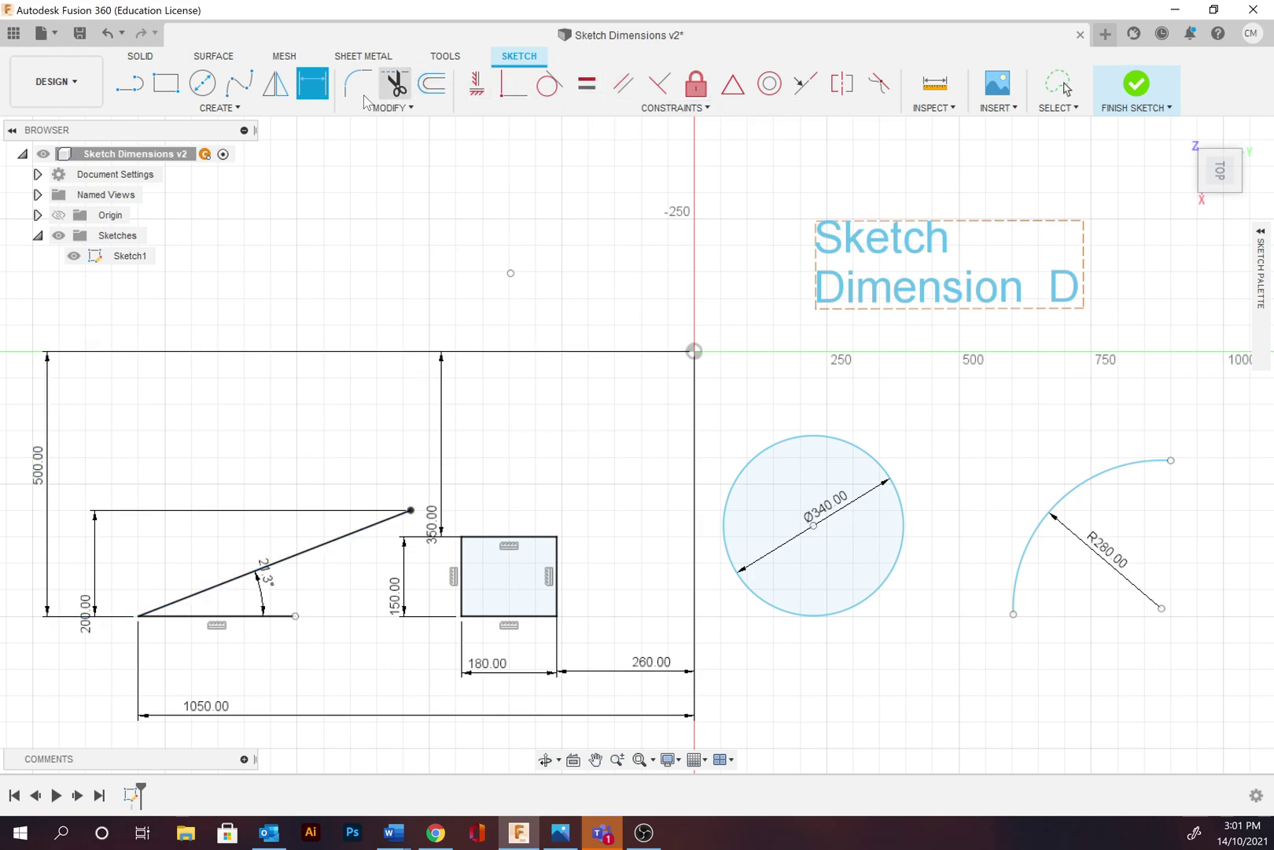
# Dimension the circle's centre to the origin, accepting 224.99 horizontal and 329.118 vertical
pyautogui.click(314, 85)
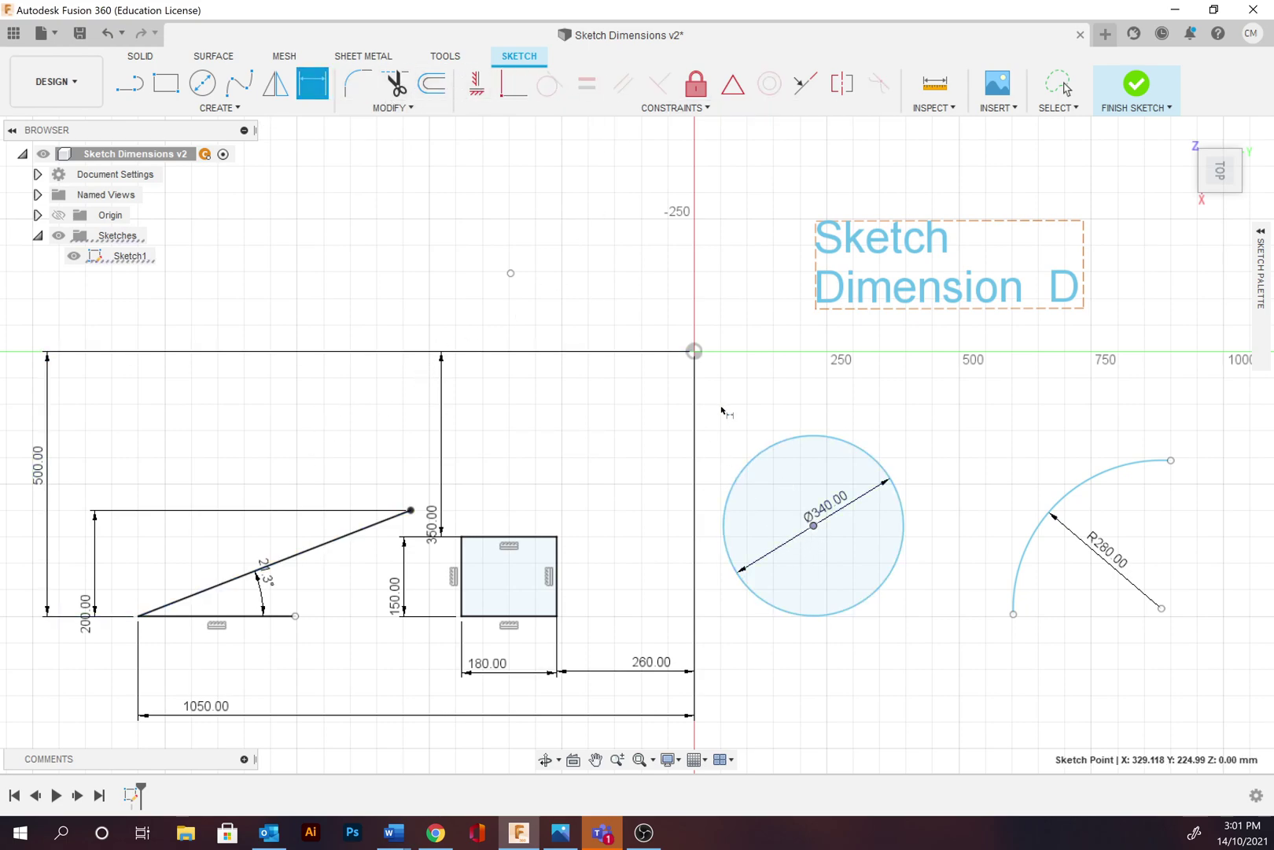
pyautogui.click(694, 352)
pyautogui.click(814, 525)
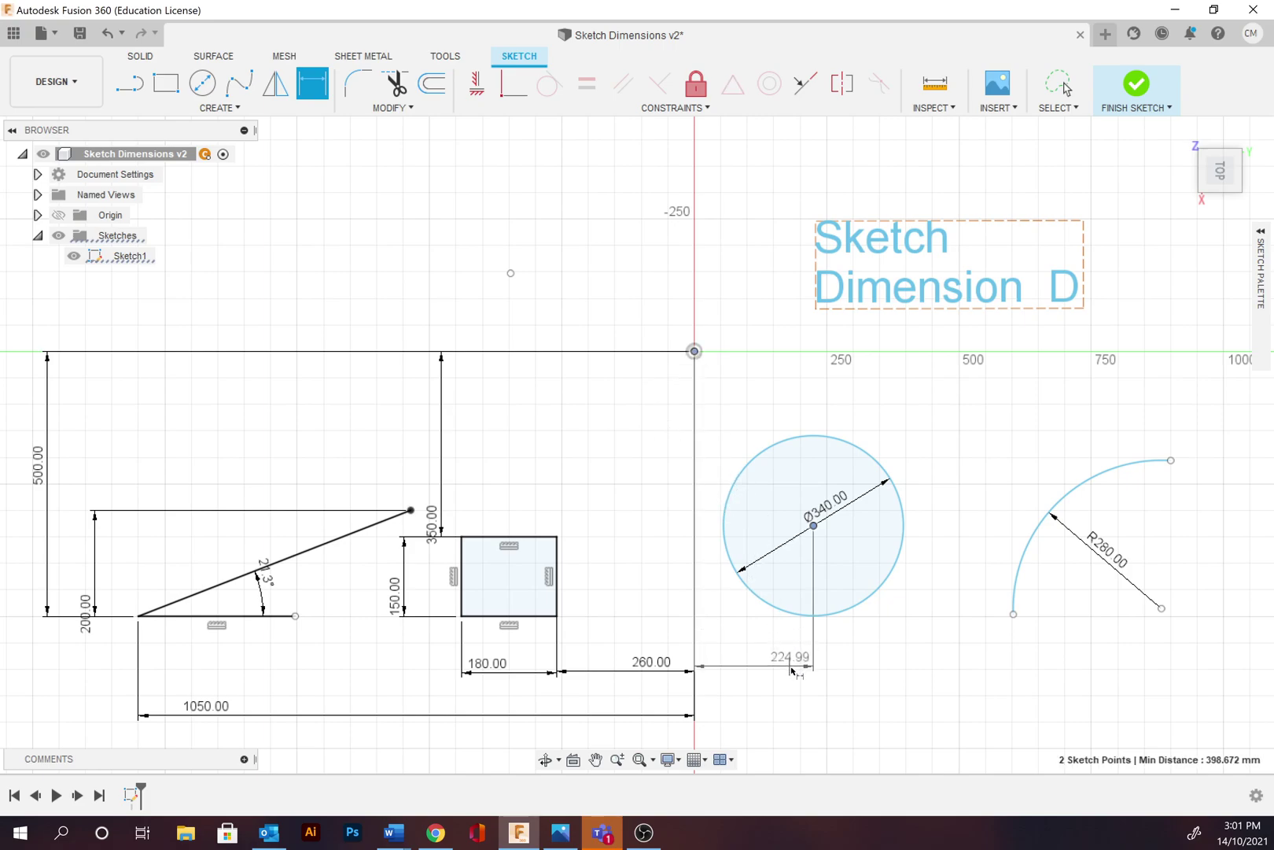
pyautogui.click(793, 675)
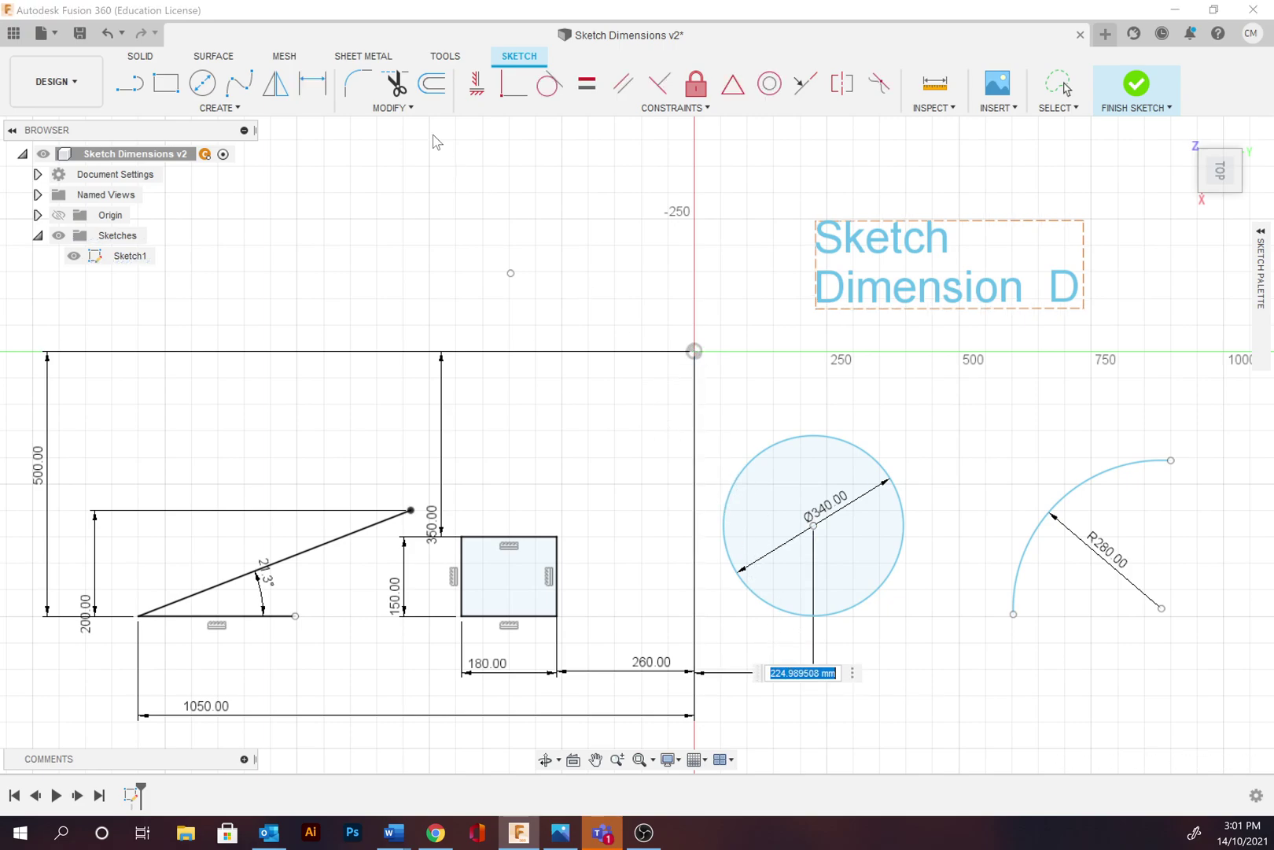
pyautogui.click(313, 75)
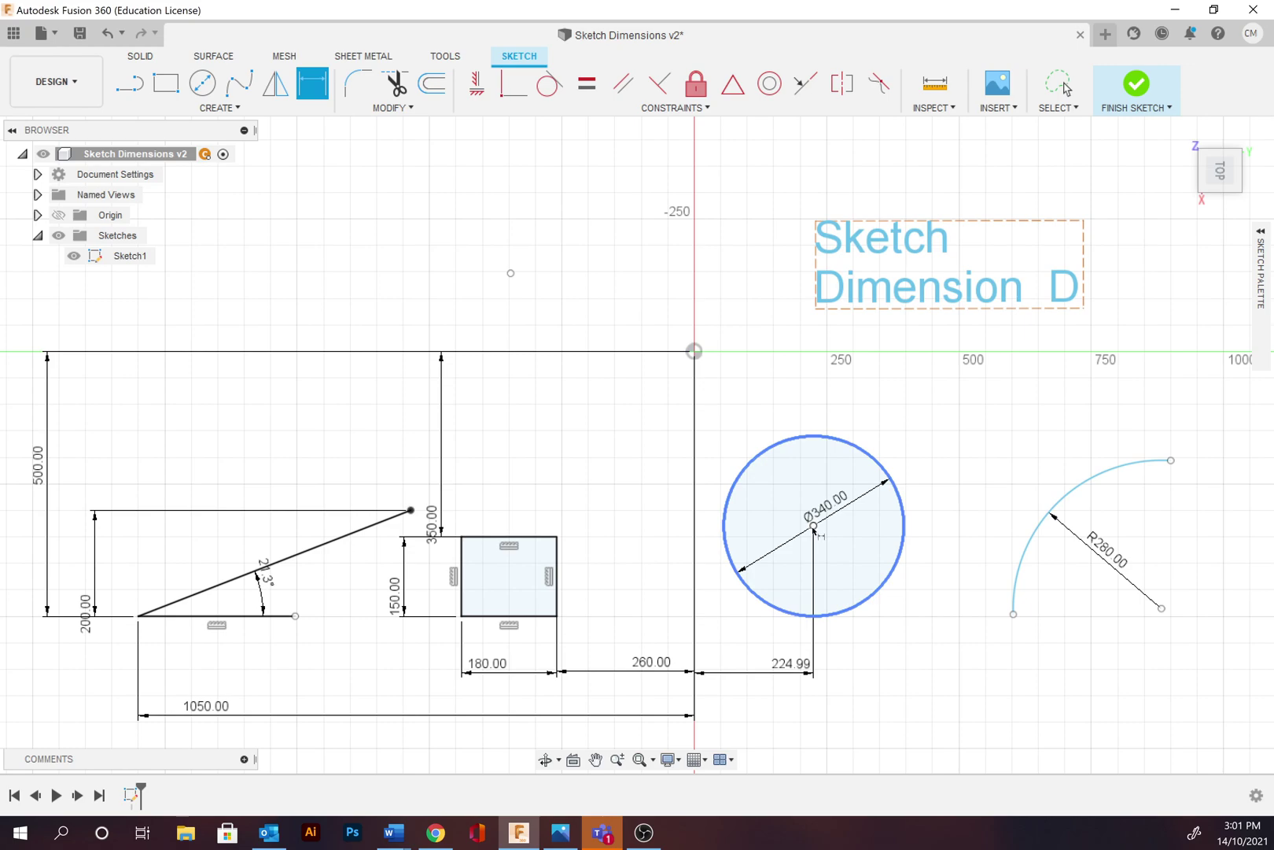
pyautogui.click(694, 351)
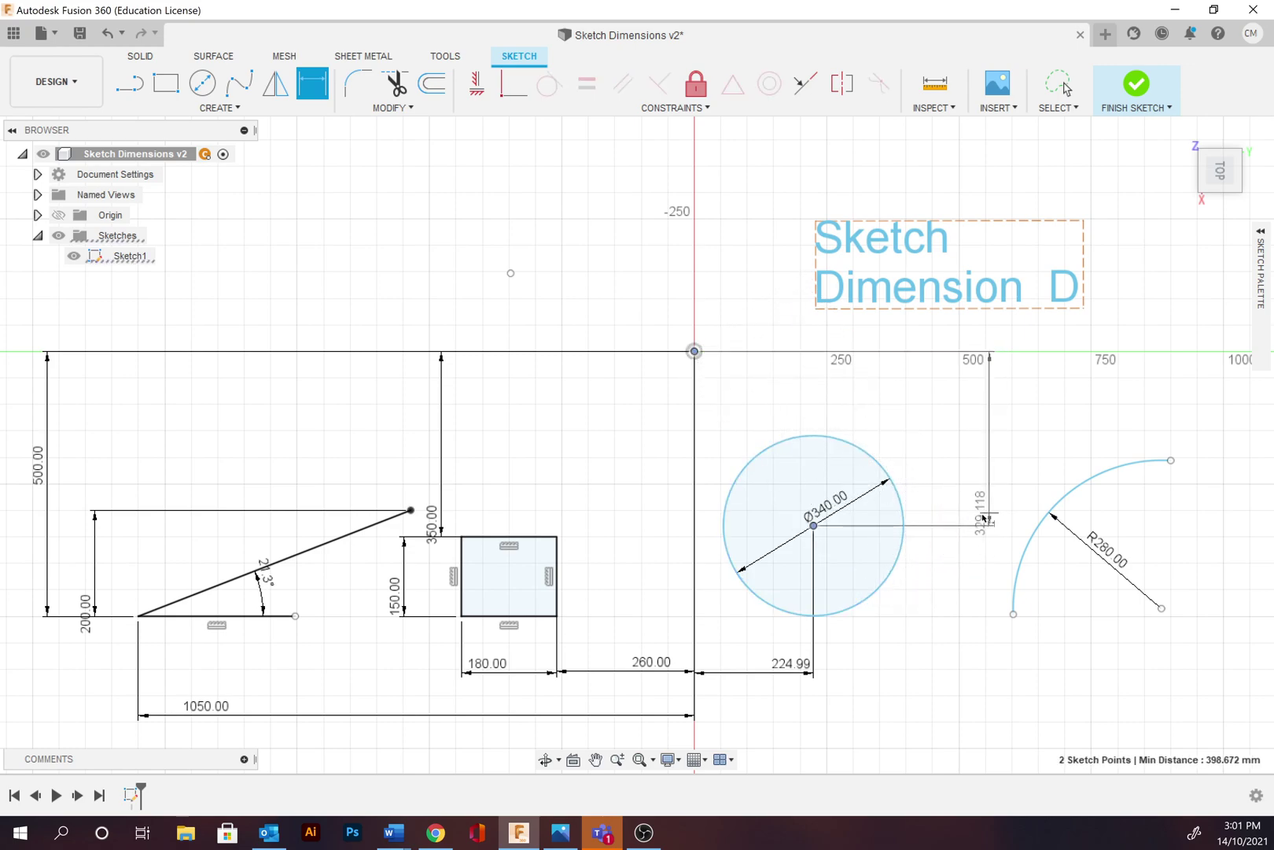
pyautogui.click(956, 517)
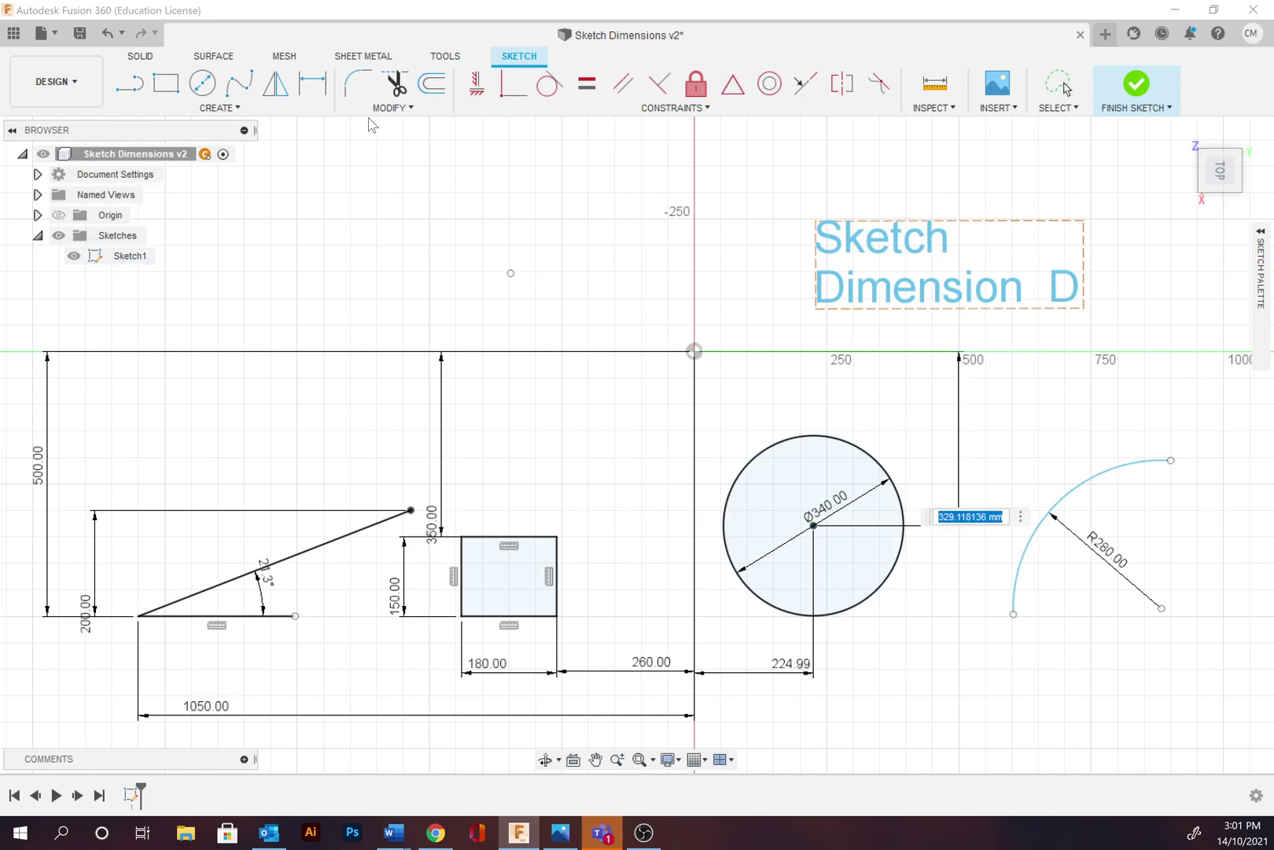
pyautogui.click(313, 85)
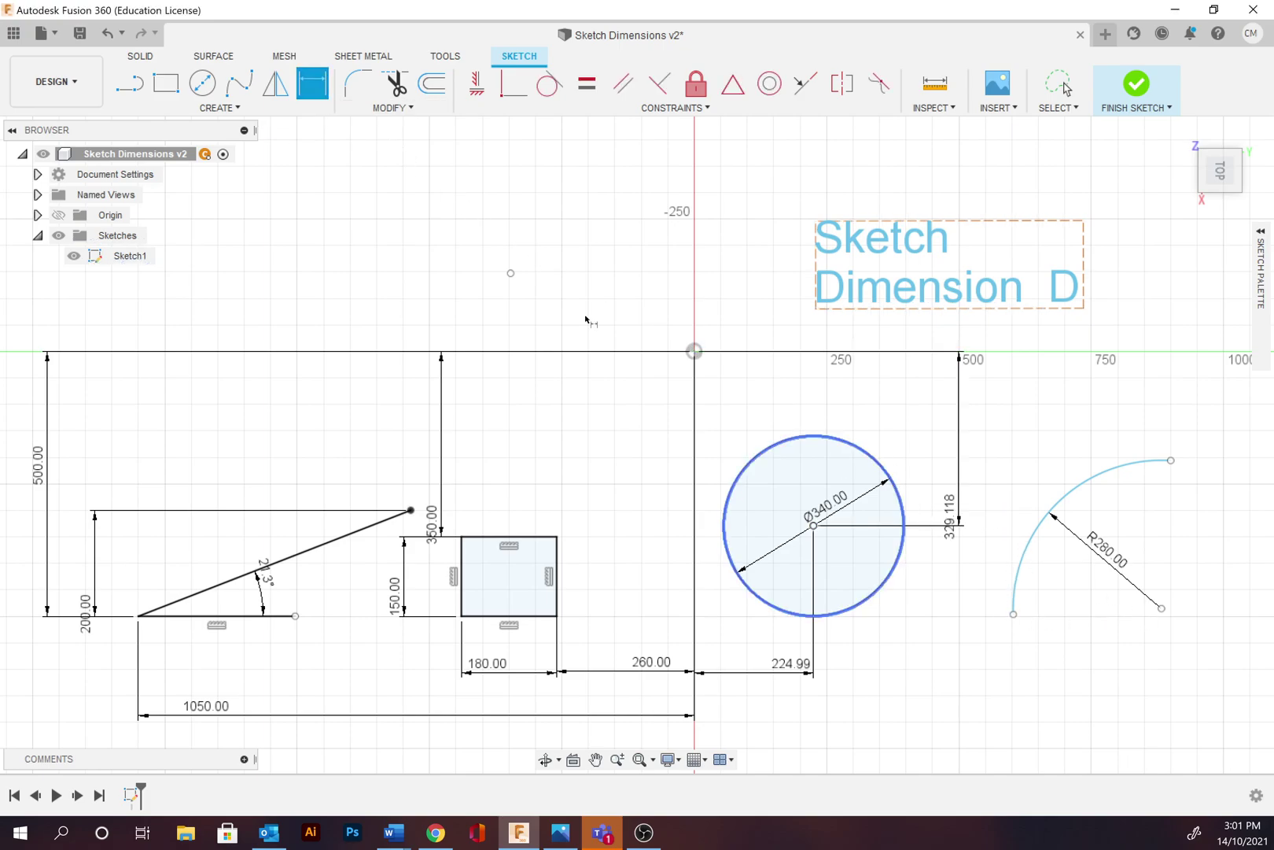
# Dimension the arc's centre to the origin, accepting 882.245 horizontal and 485.604 vertical
pyautogui.click(1163, 609)
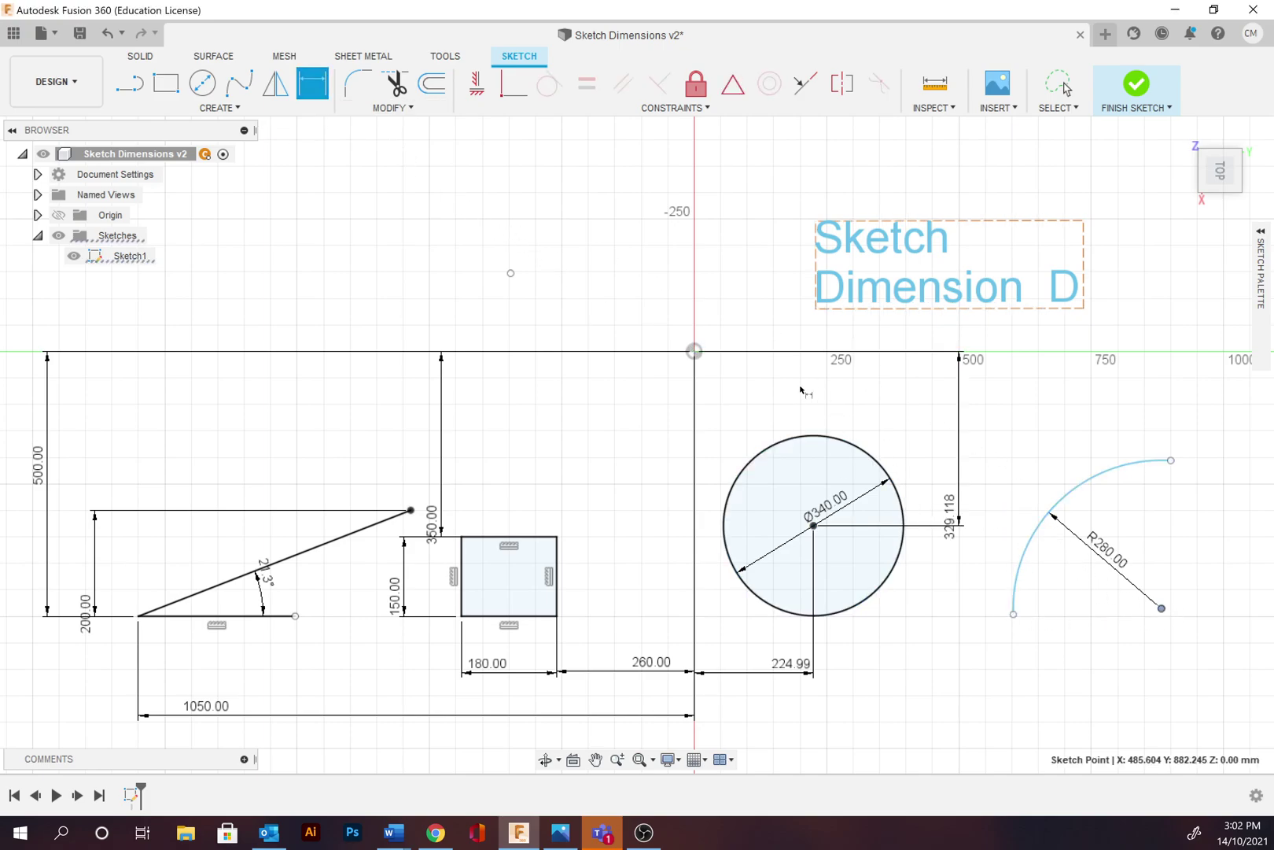
pyautogui.click(694, 352)
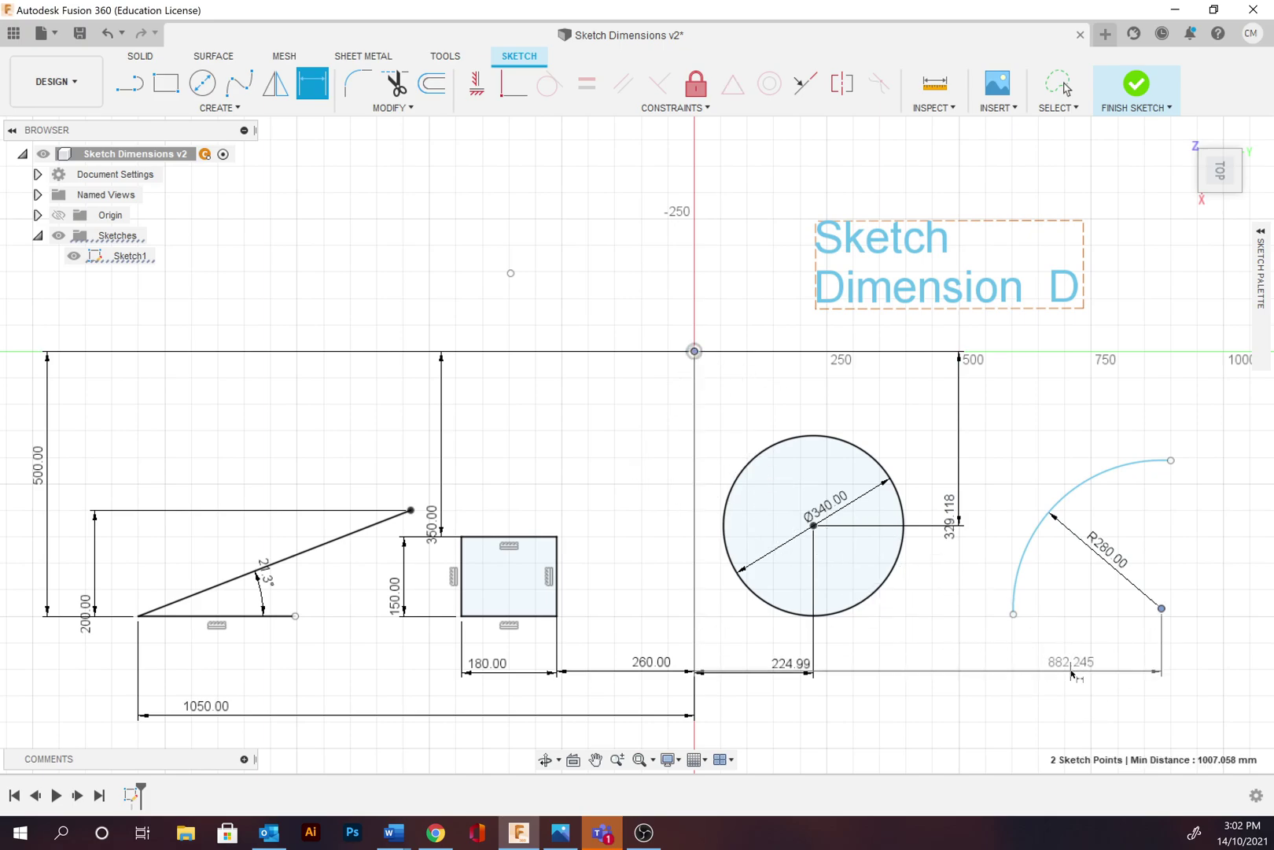
pyautogui.click(1090, 716)
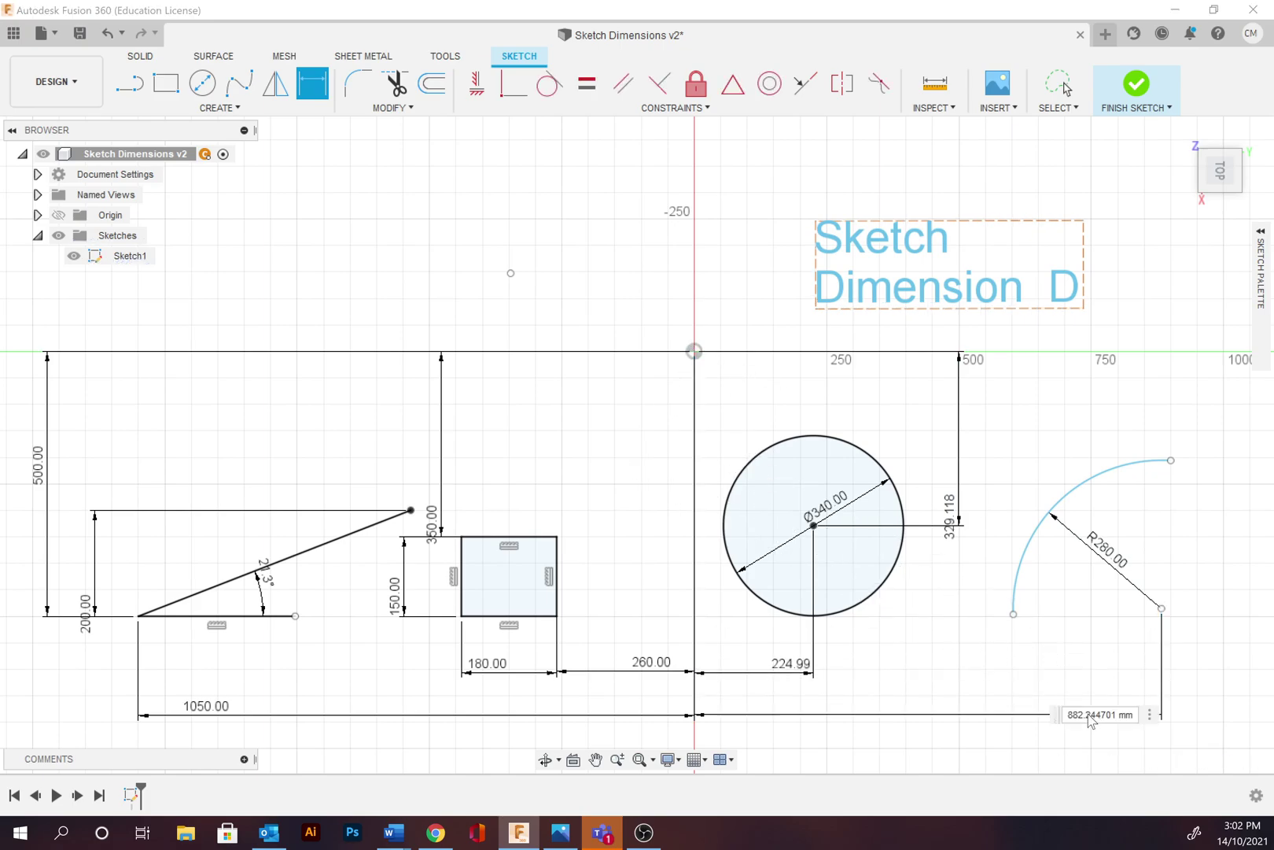
pyautogui.click(303, 87)
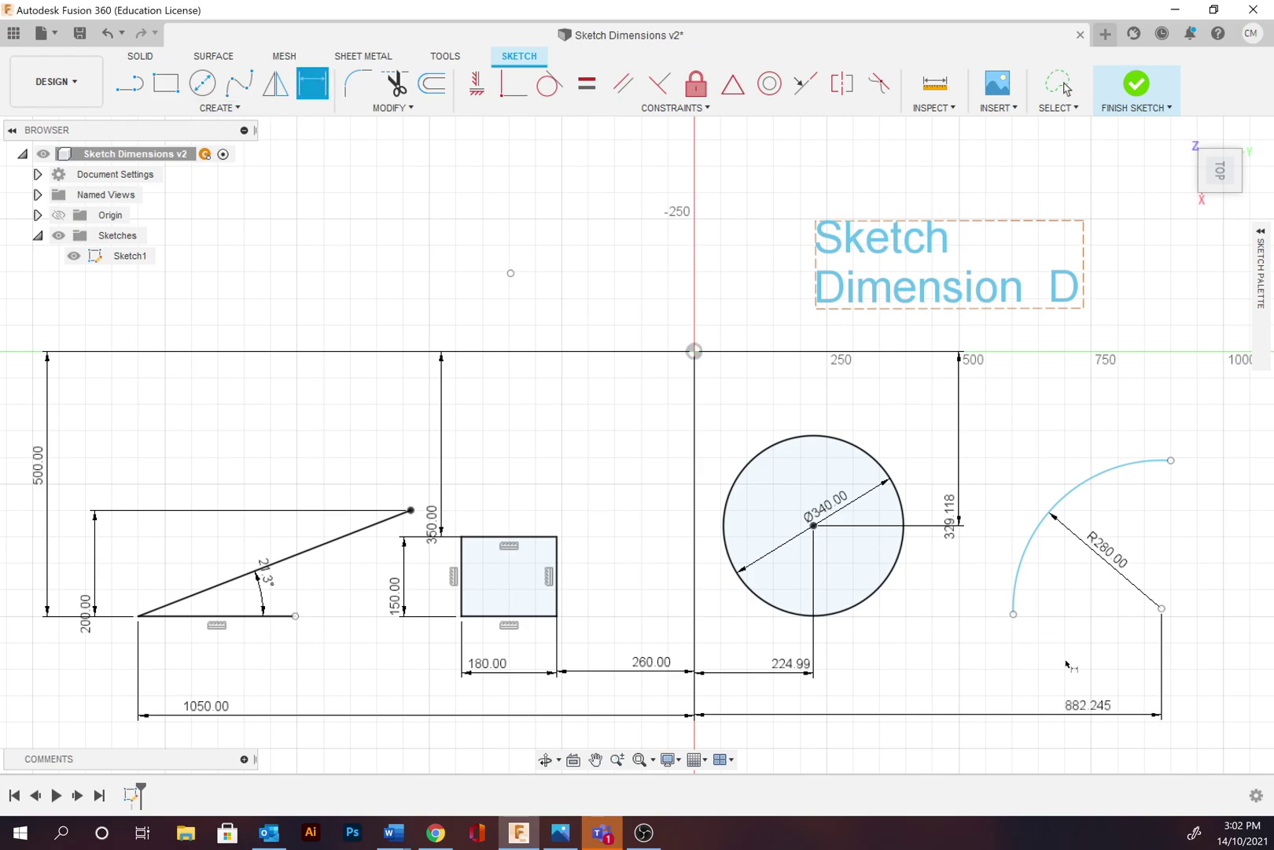
pyautogui.click(1162, 608)
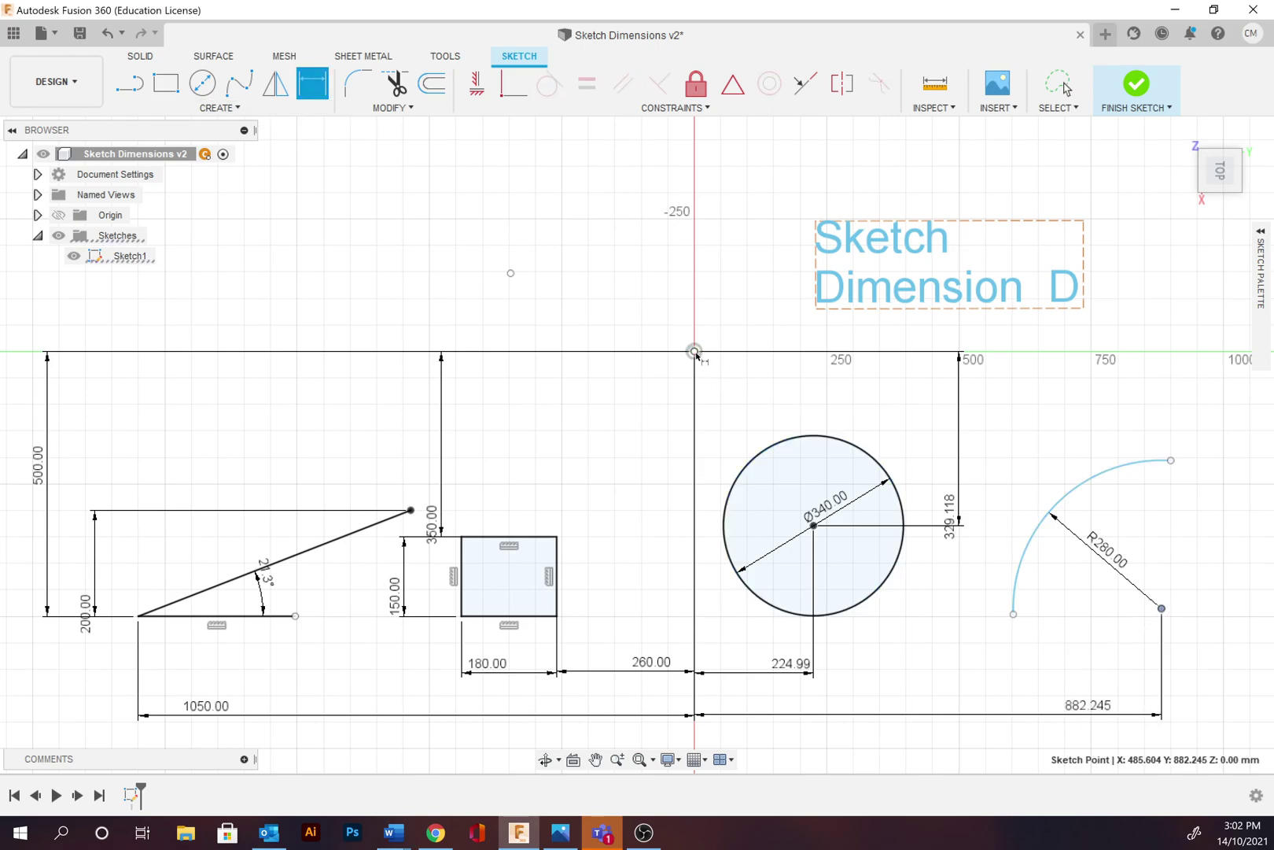
pyautogui.click(694, 351)
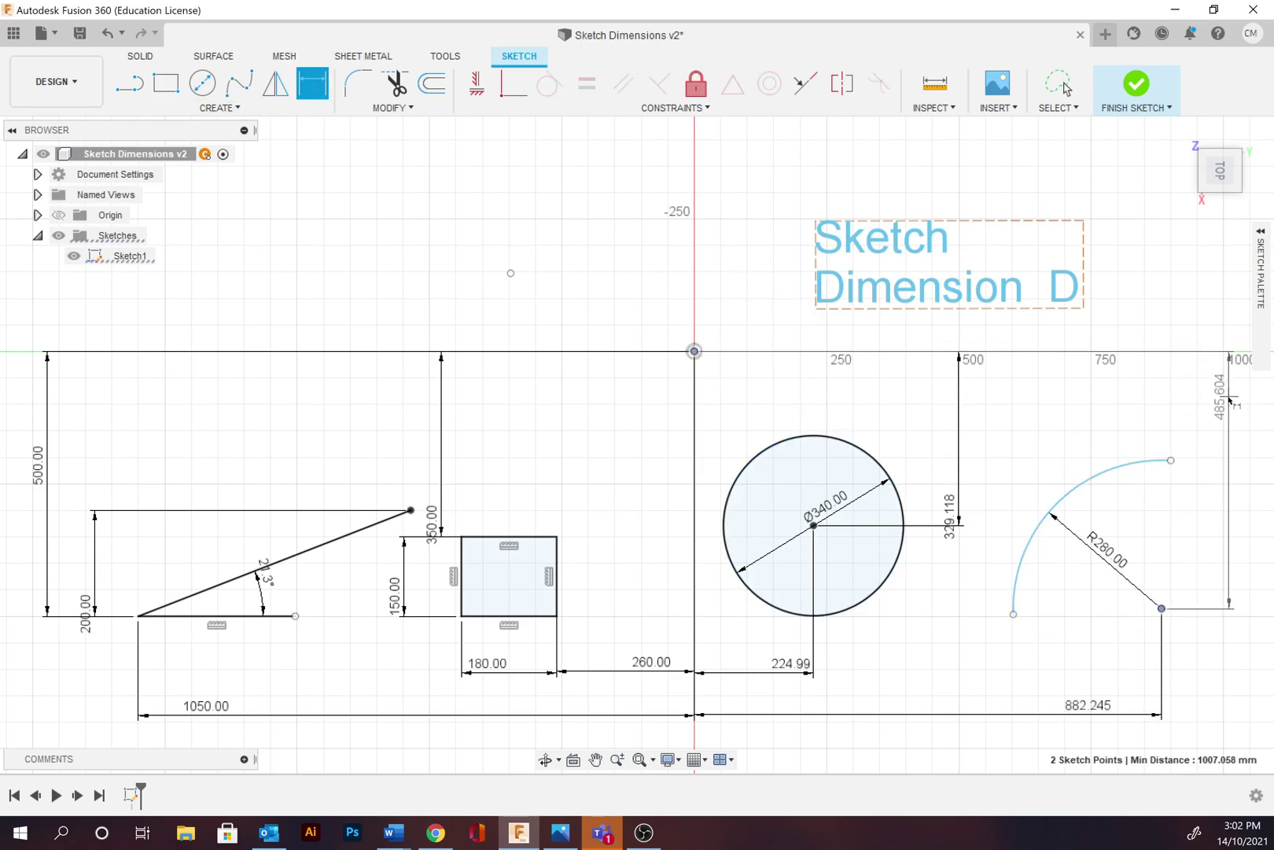
pyautogui.click(1225, 399)
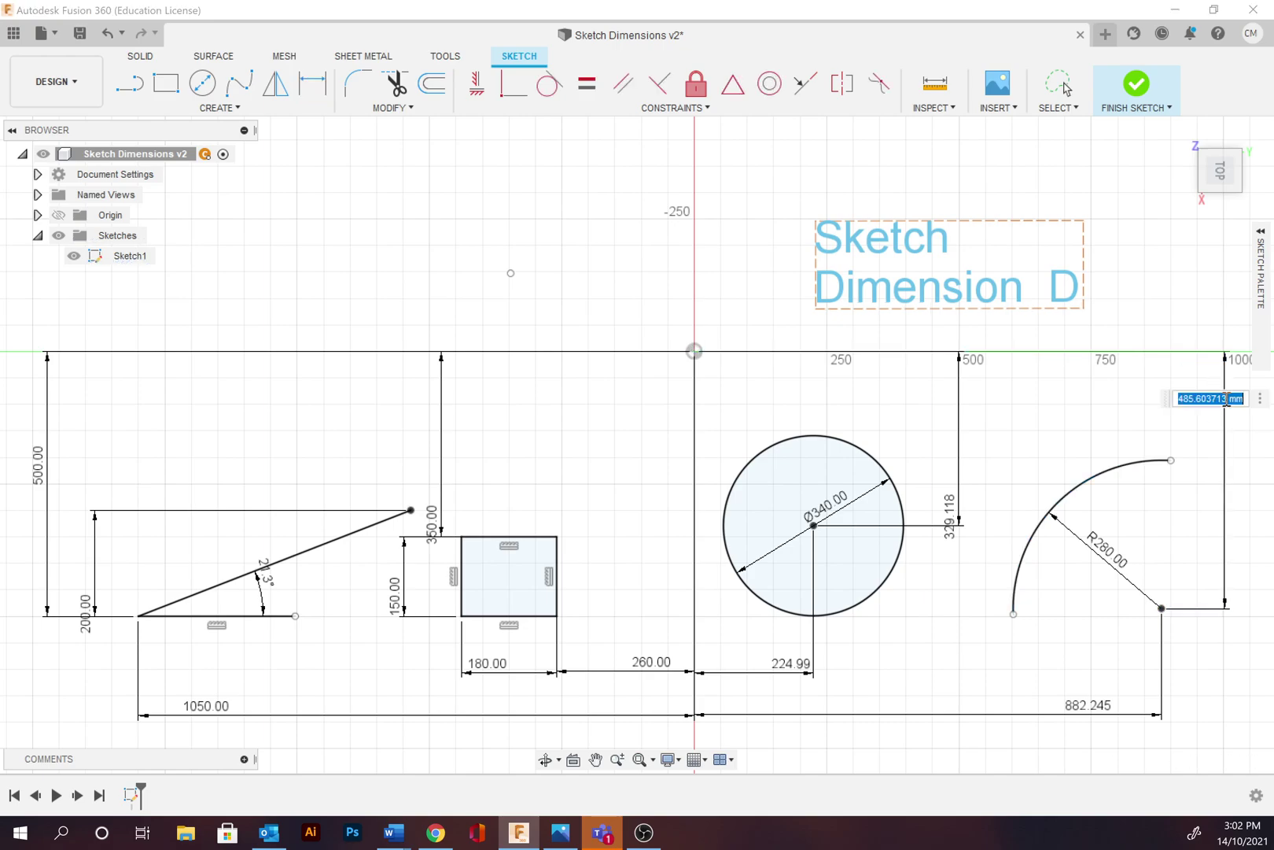
pyautogui.click(1068, 93)
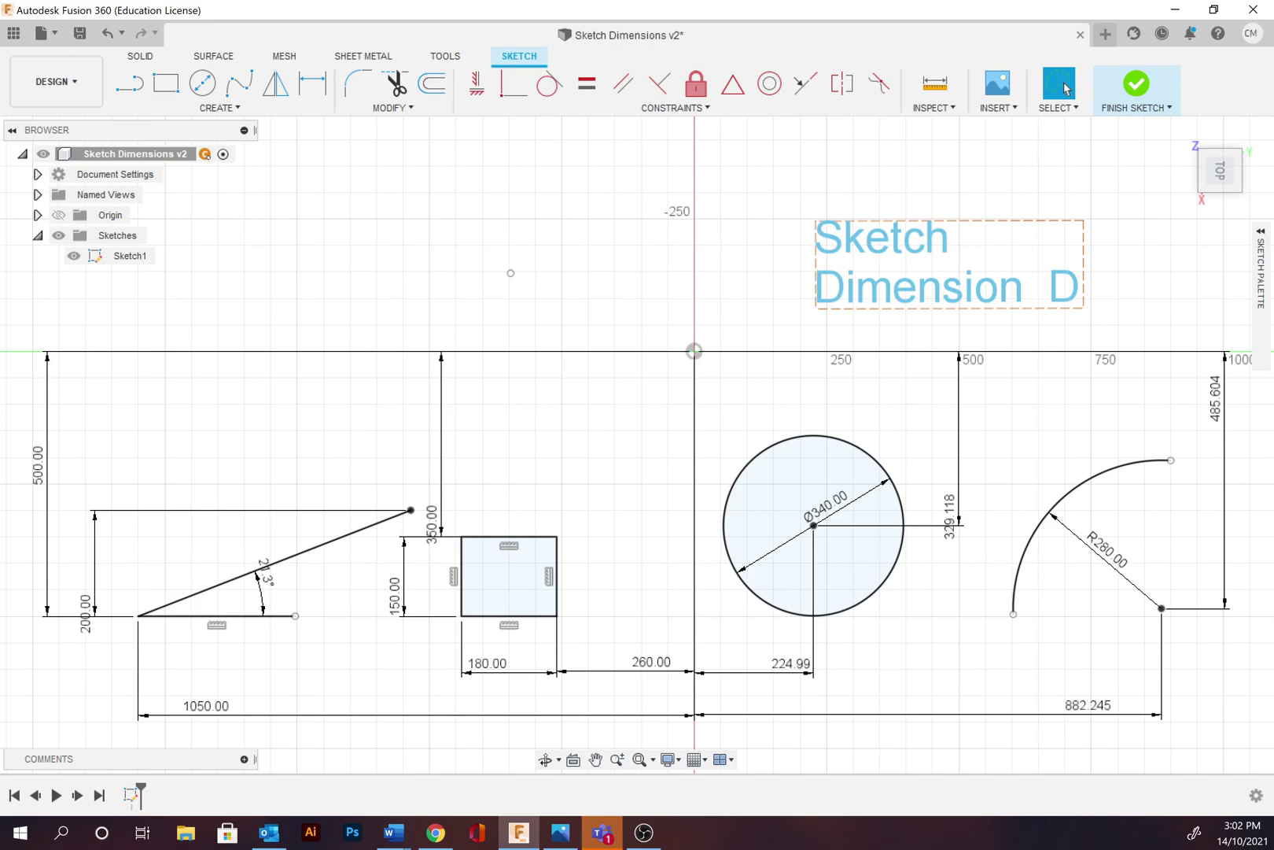
pyautogui.hotkey('alt', 'Tab')
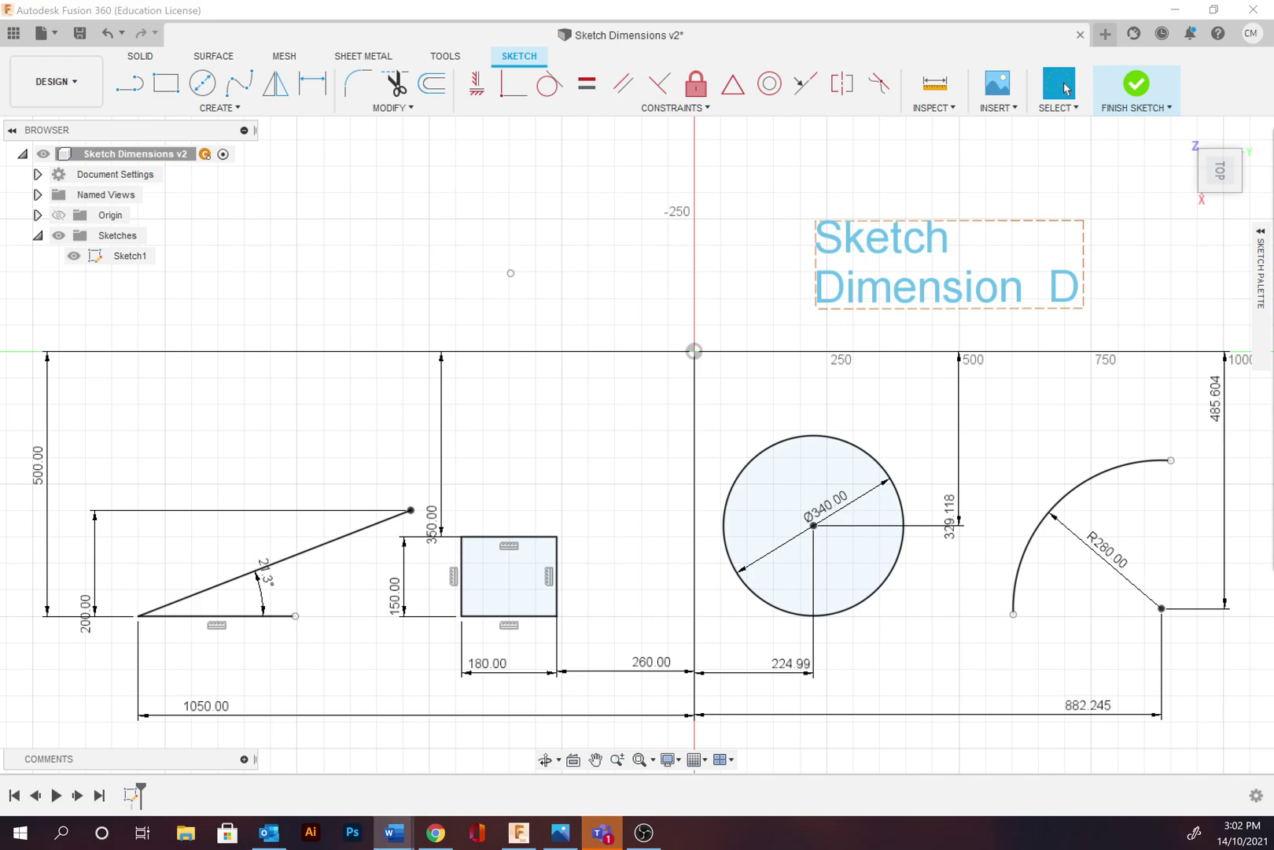